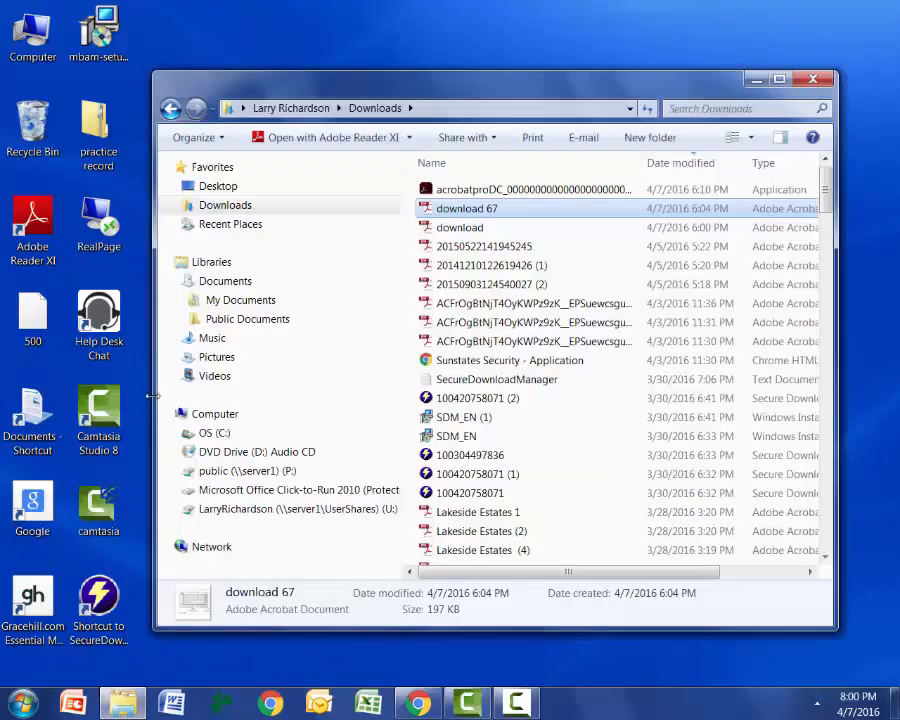
Create a new folder named Zoo on the public (P:) network drive.
click(212, 415)
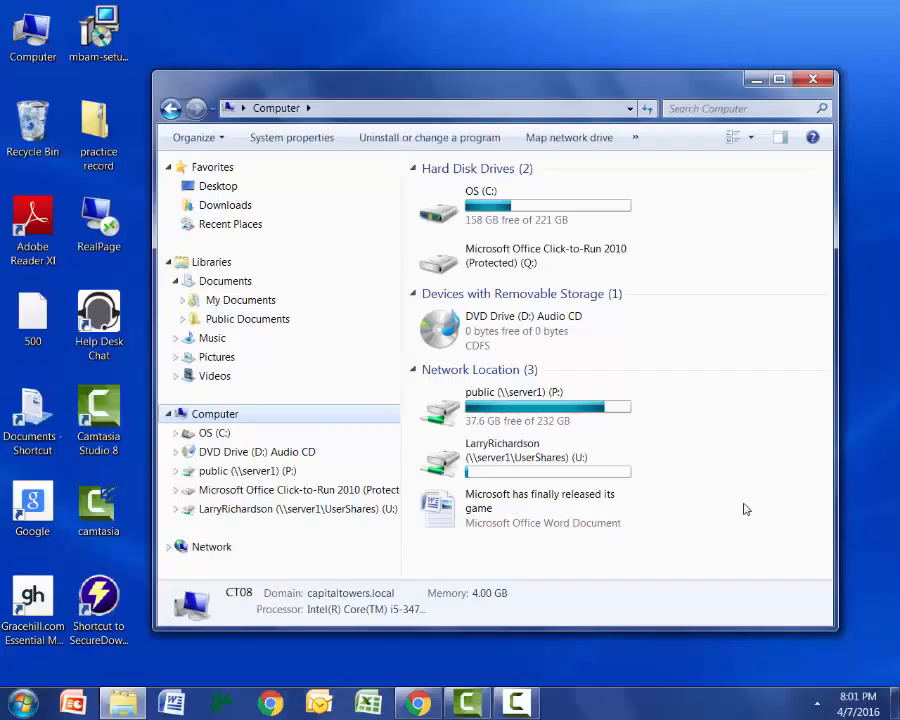
double_click(445, 410)
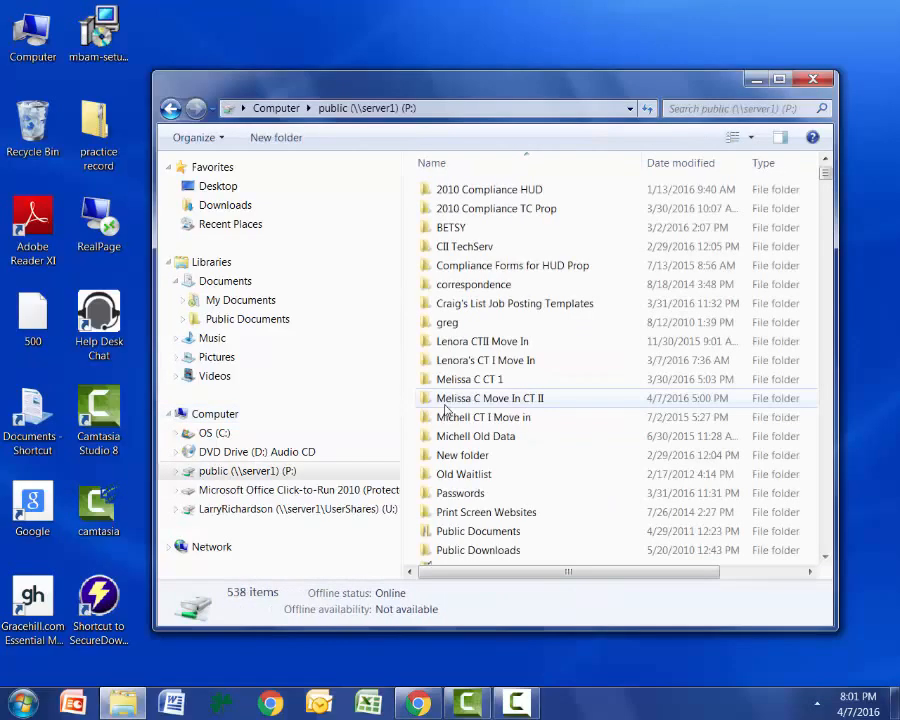
right_click(570, 552)
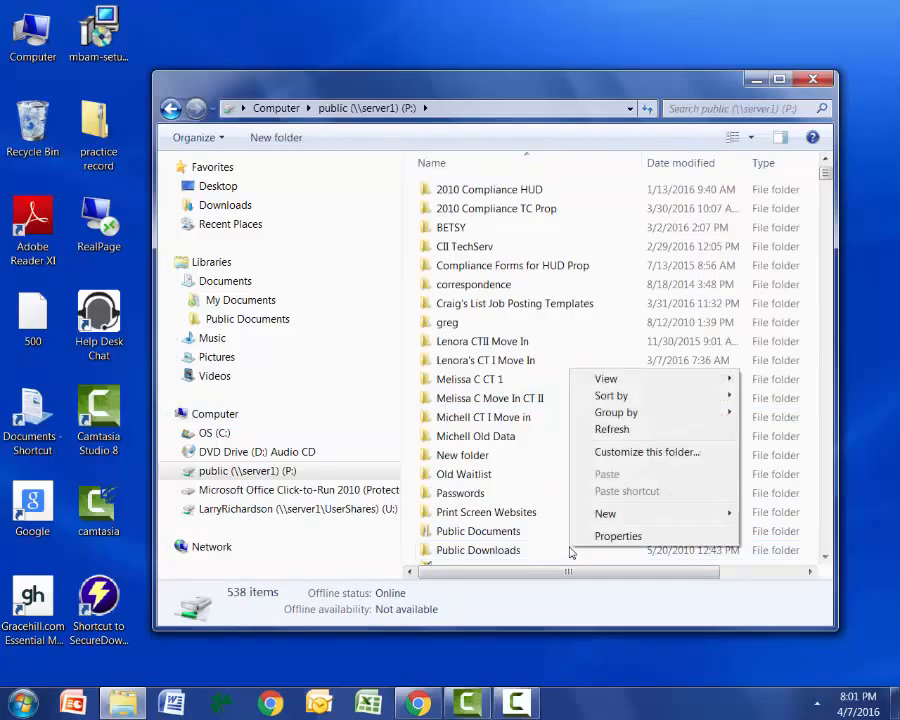
mouse_move(597, 520)
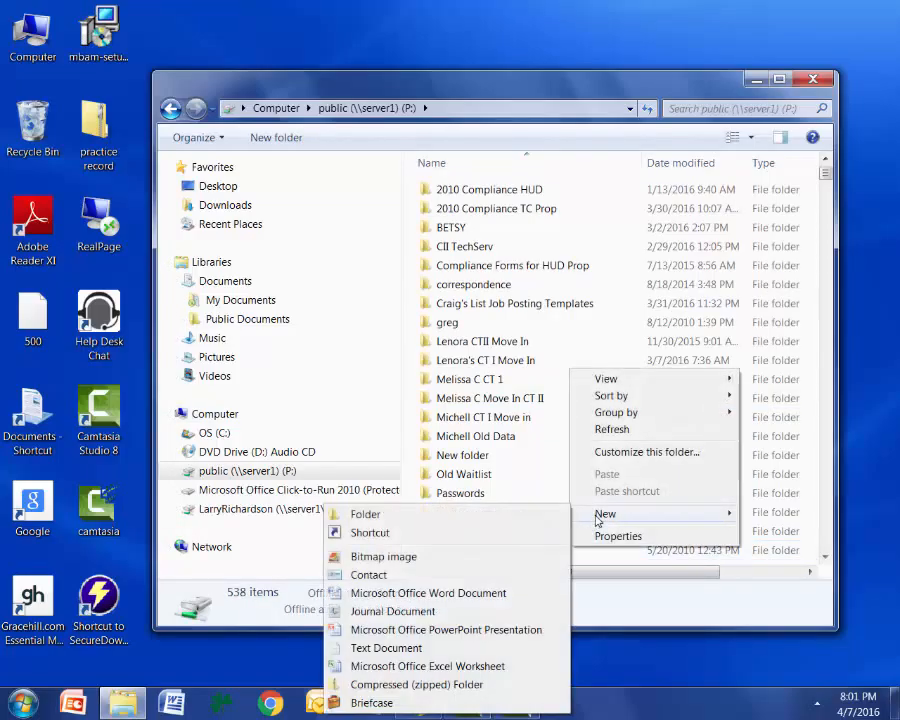
click(445, 521)
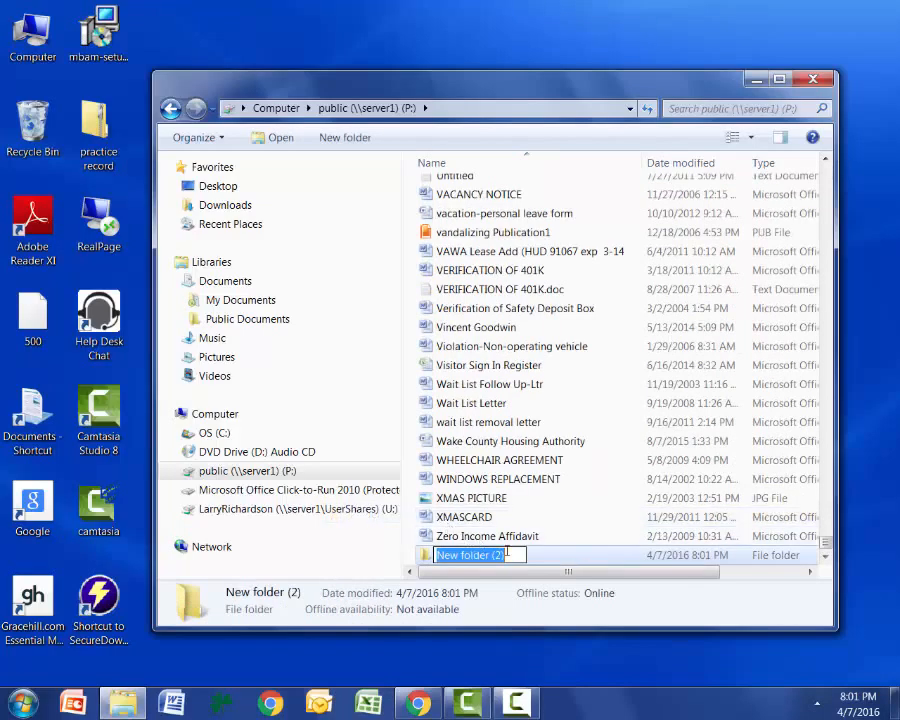
key(BackSpace)
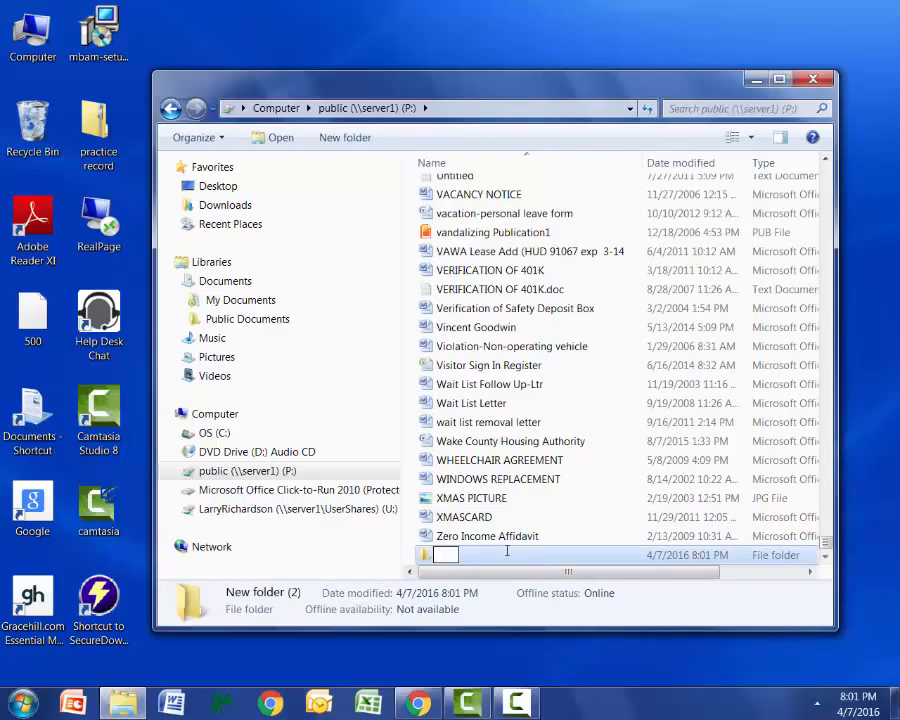
text(Zoo)
key(Return)
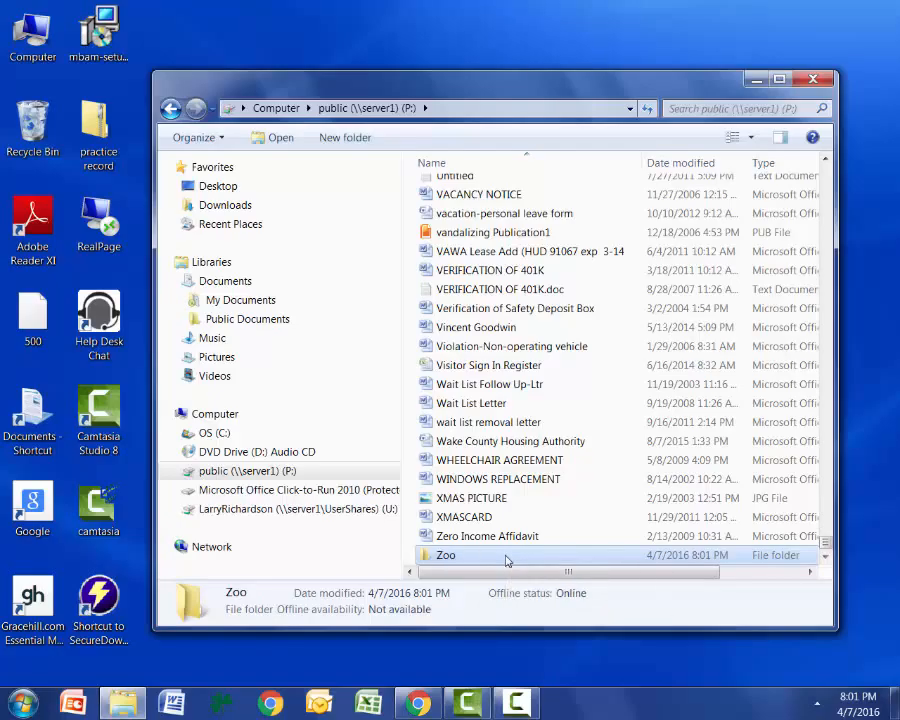
Inside the Zoo folder, create a new text document named Zoo 2.
double_click(446, 555)
right_click(427, 203)
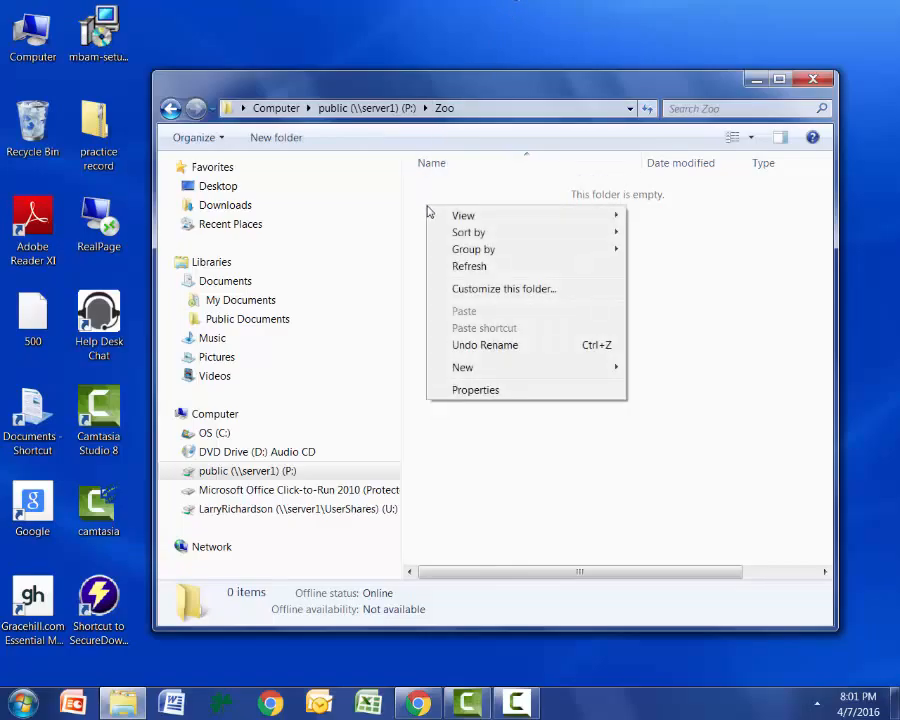
mouse_move(488, 368)
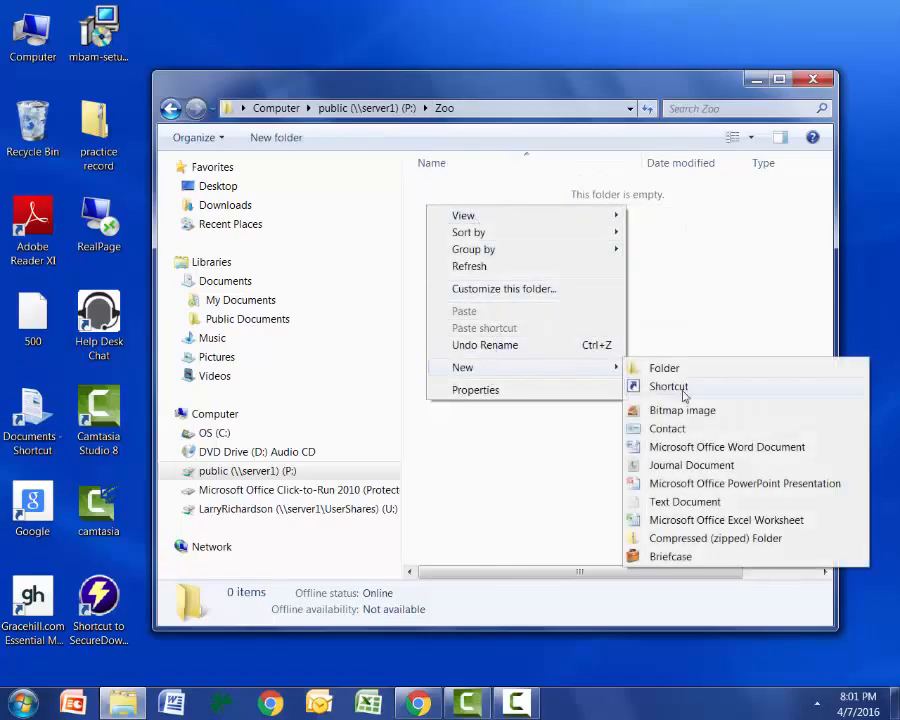
click(670, 502)
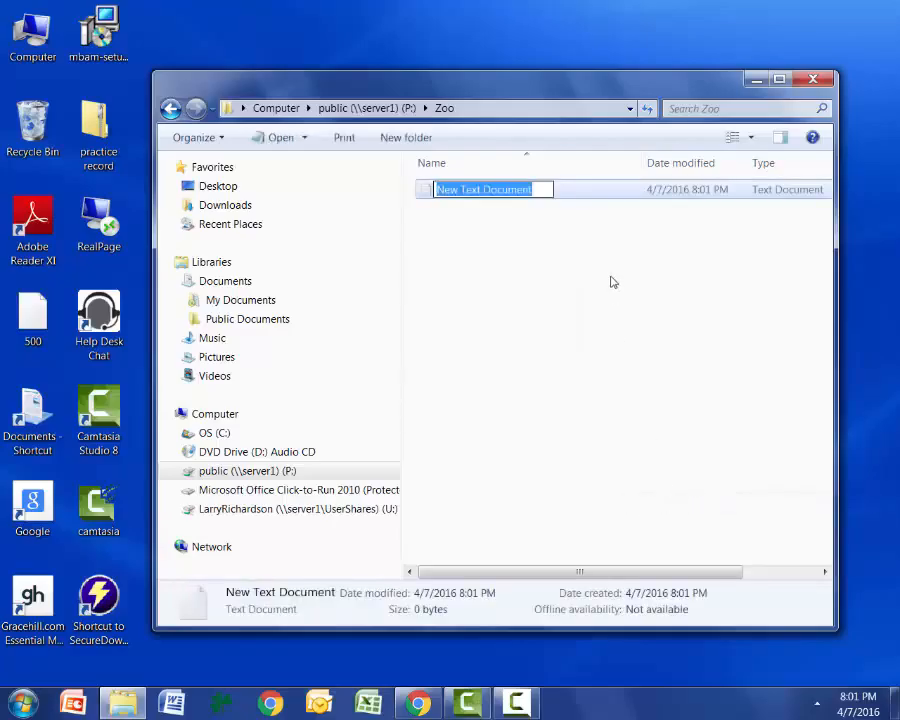
key(BackSpace)
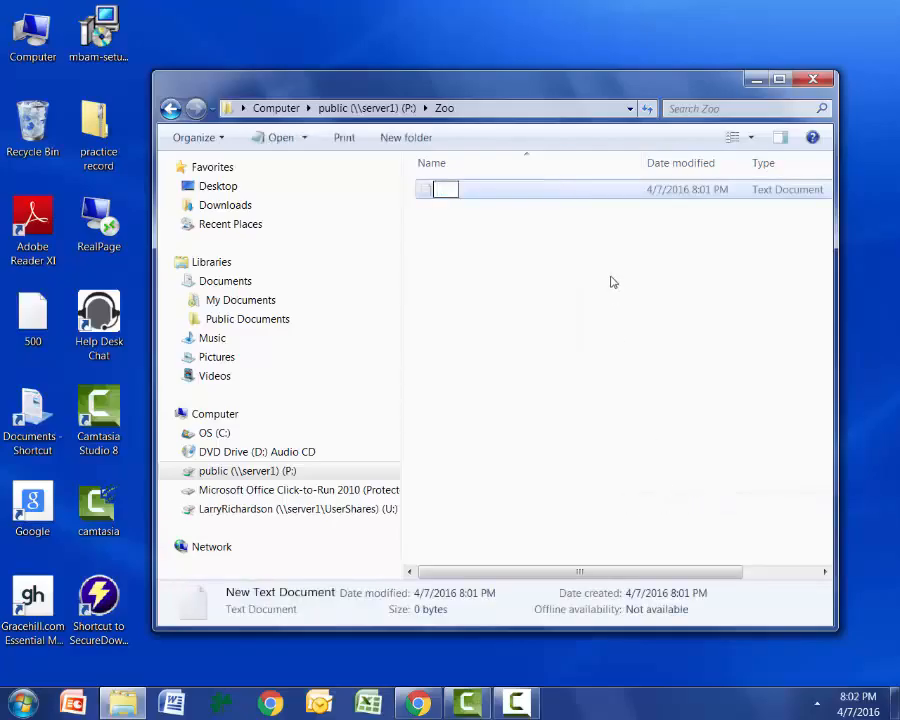
text(Zoo 2)
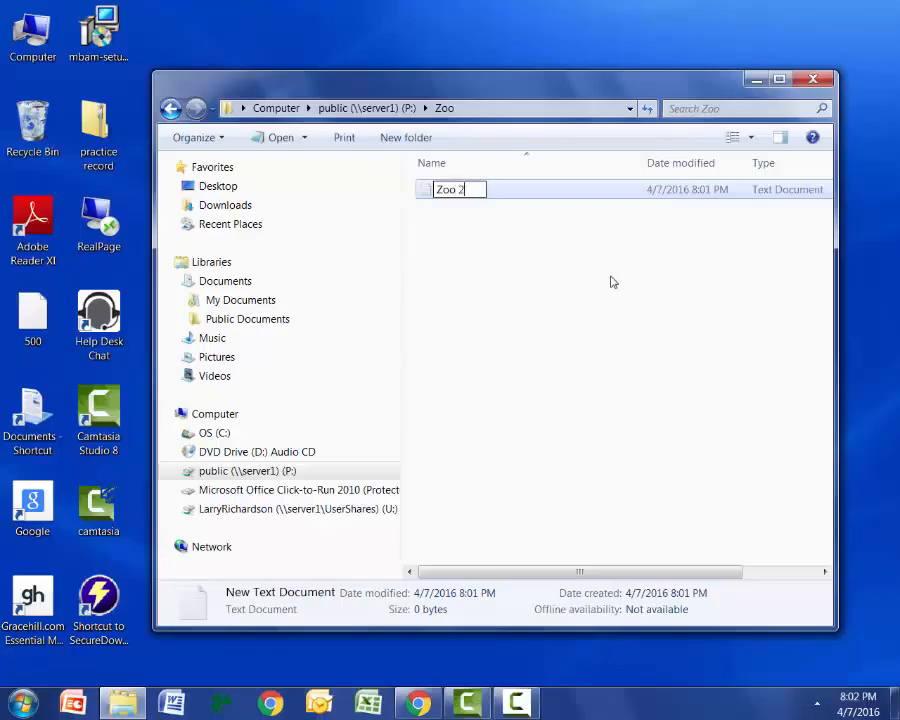
key(Return)
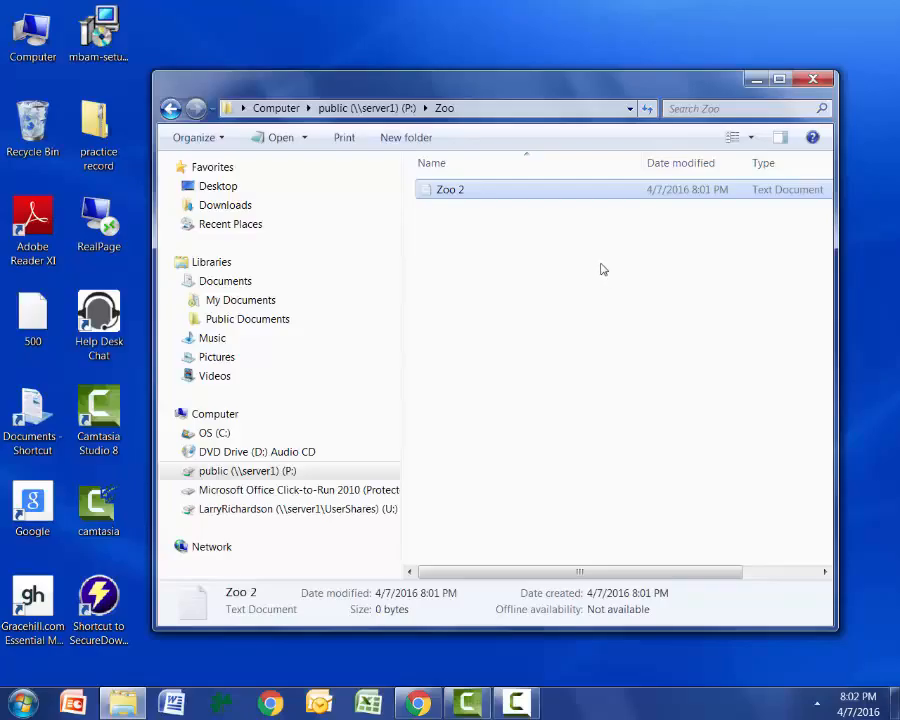
Open the Zoo 2 text document and write "The New Zoo Revue Coming right at You.".
double_click(465, 193)
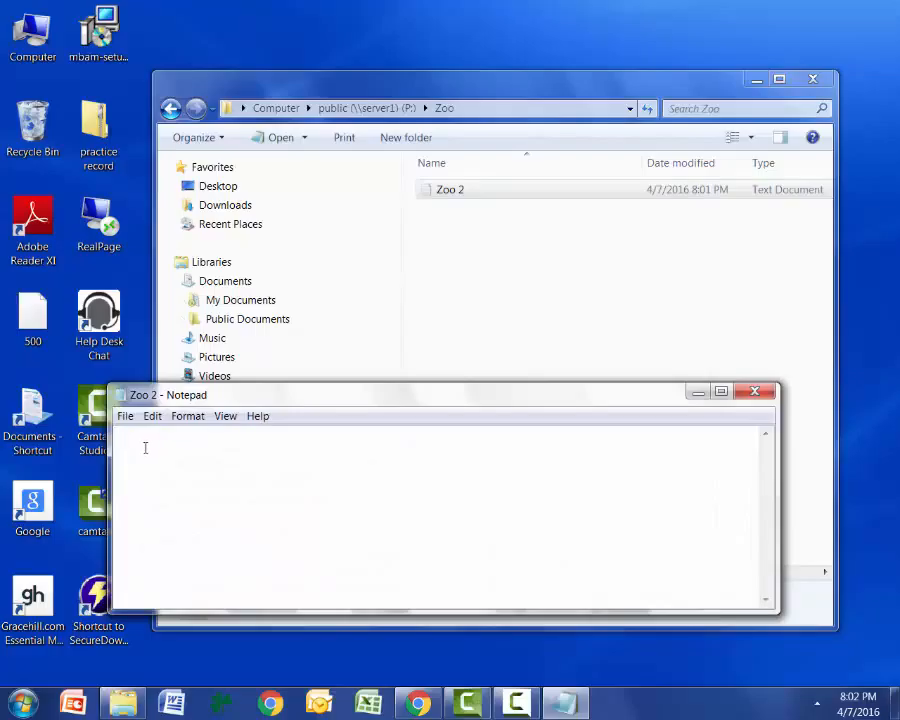
text(The New Zoo Revue)
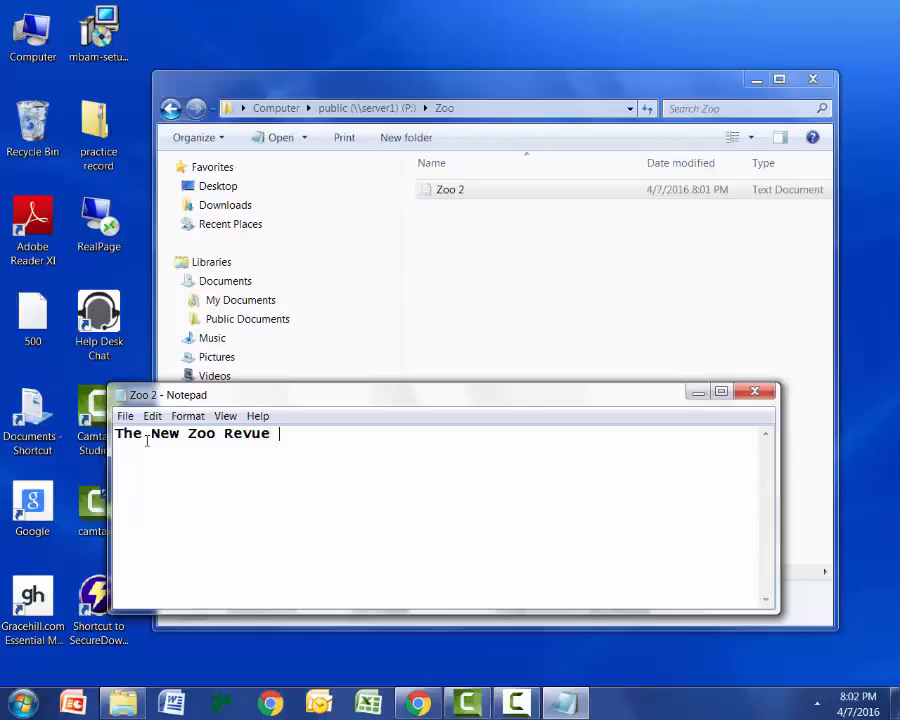
text( Coming)
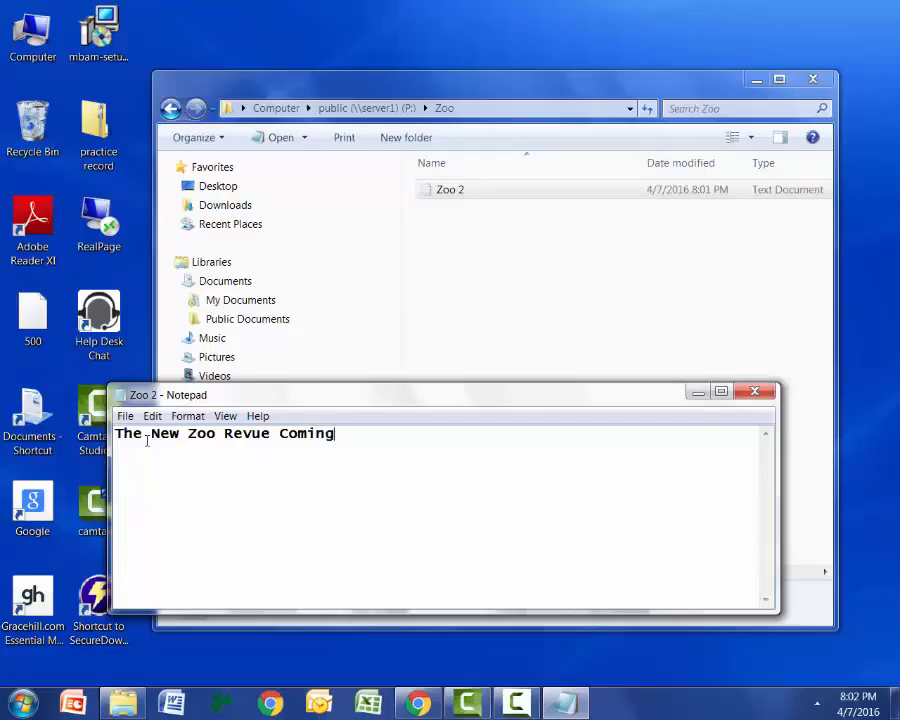
text( right at Y)
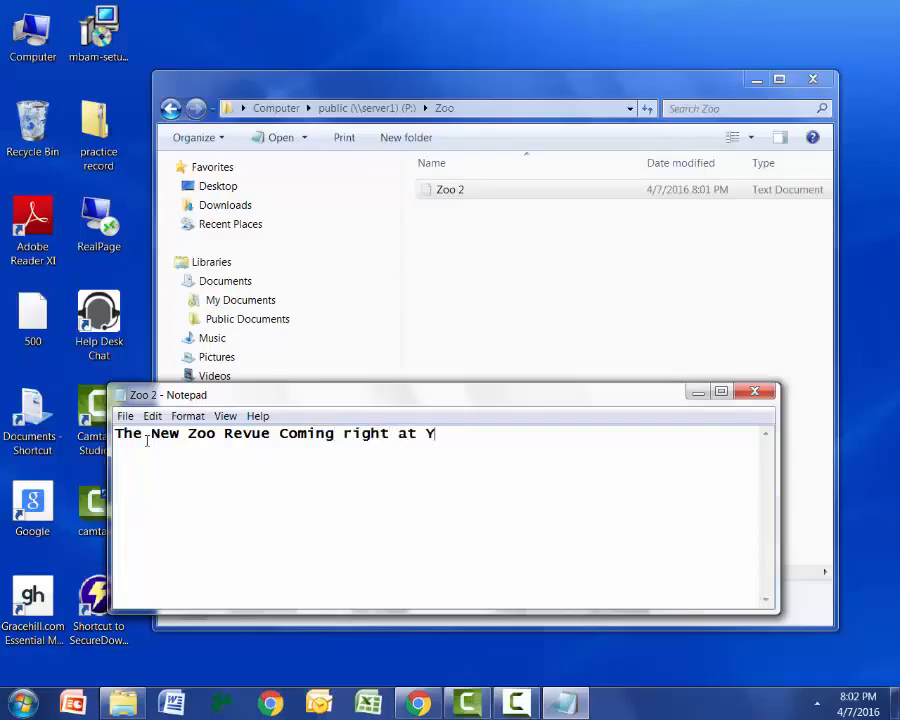
text(ou.)
click(242, 433)
text(a)
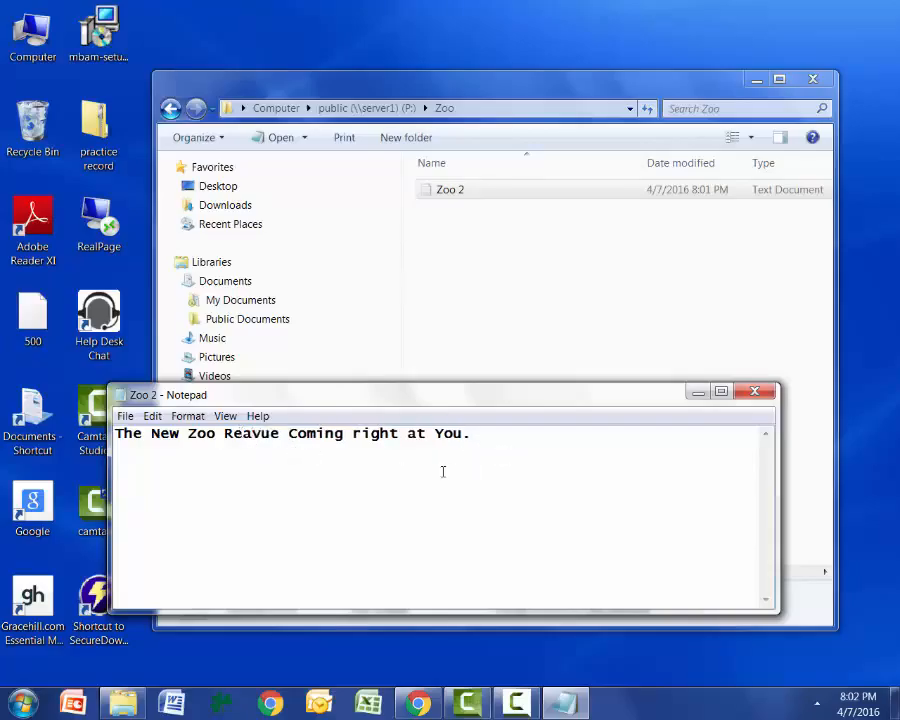
key(BackSpace)
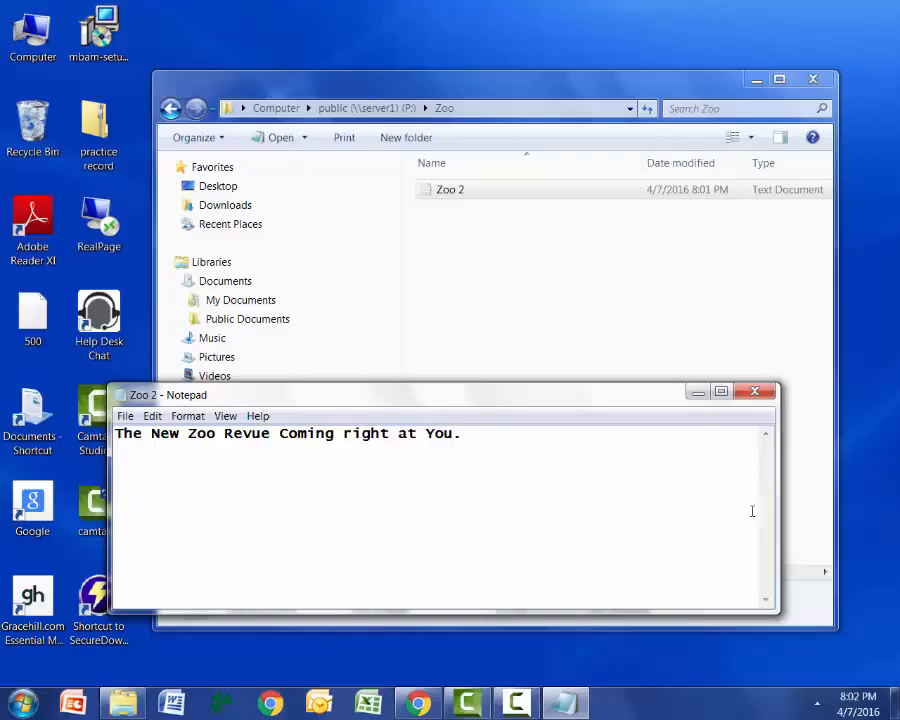
Save and close the Zoo 2 text document, and reopen it to check the saved text.
click(125, 416)
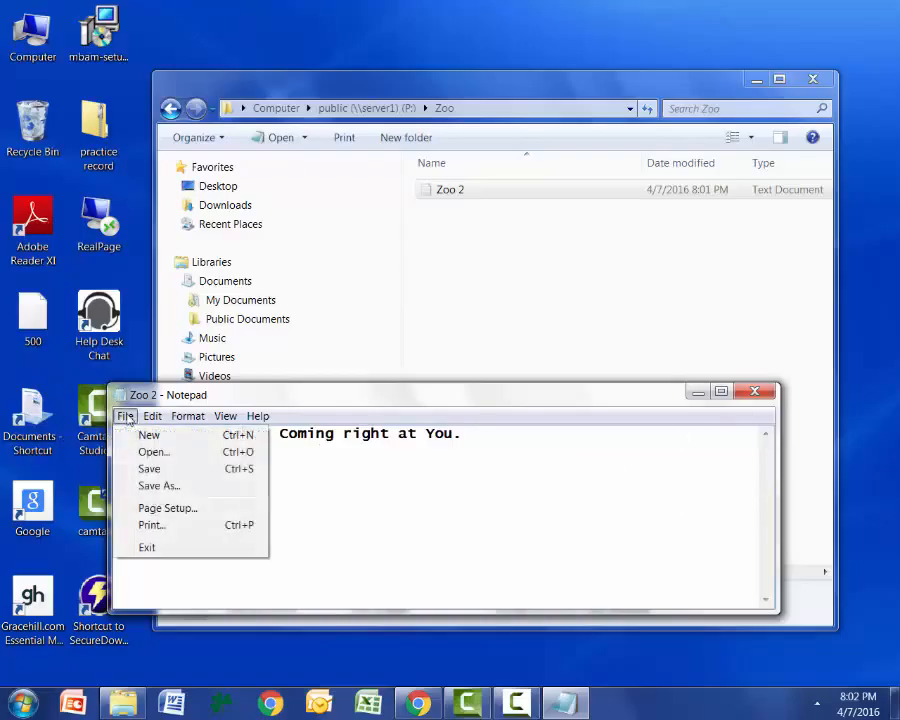
click(152, 470)
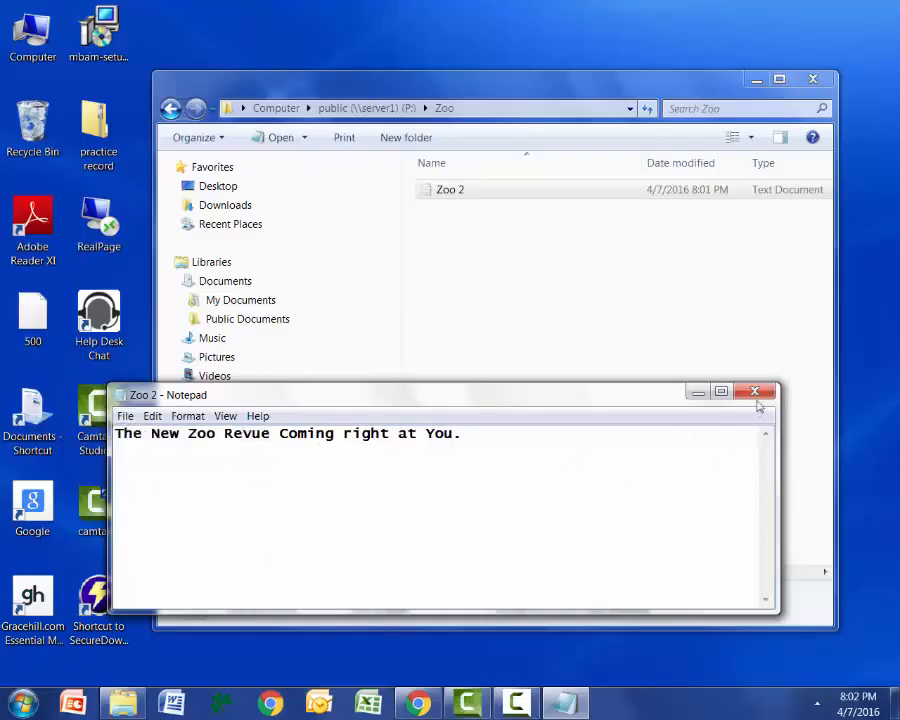
click(756, 392)
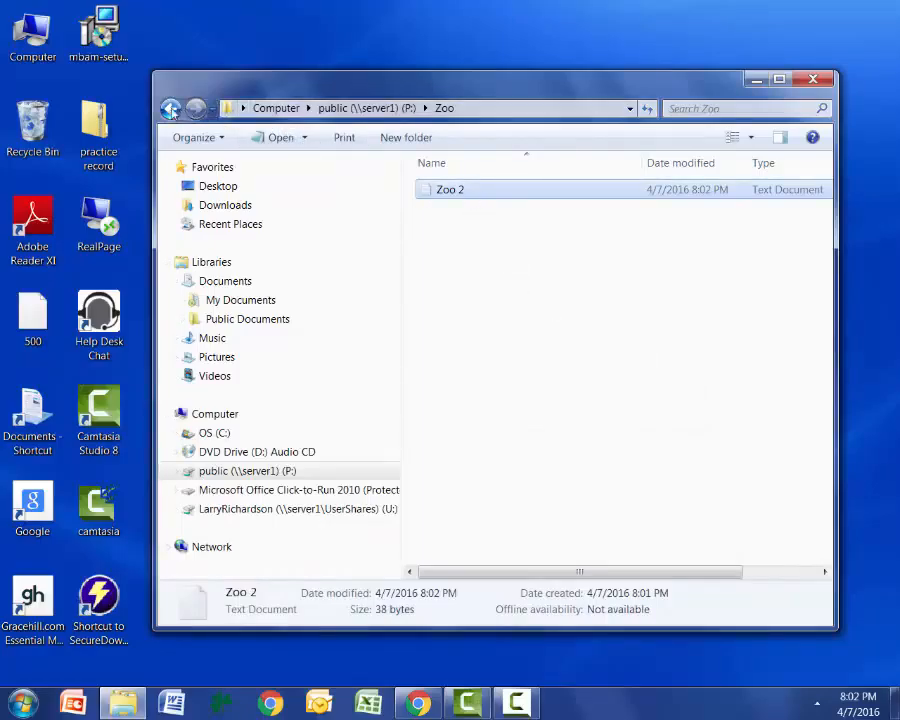
double_click(448, 191)
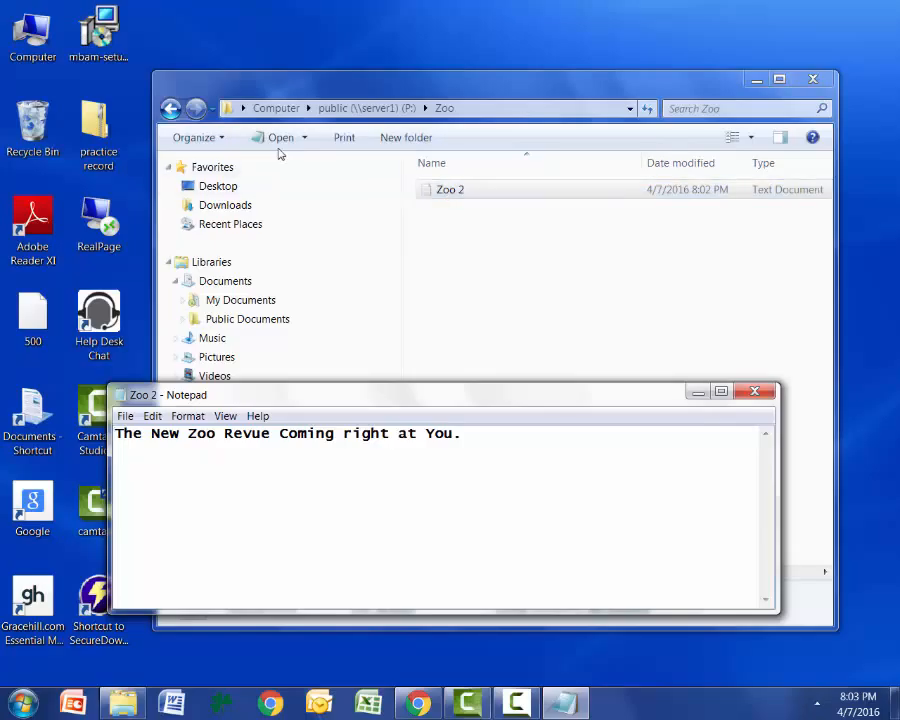
Go back to the public (P:) drive and copy the Zoo folder.
click(170, 108)
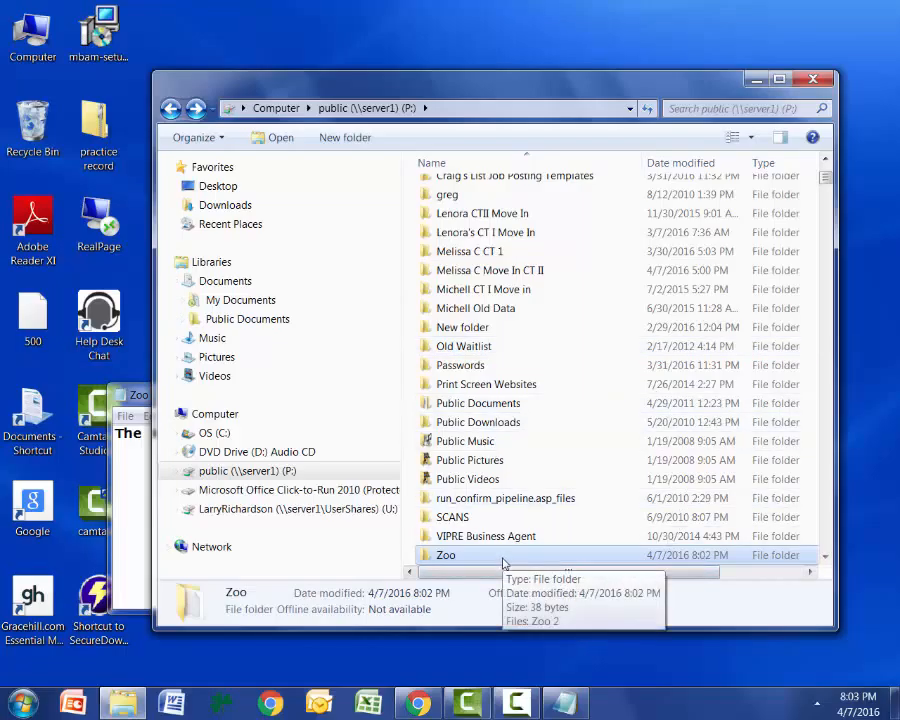
right_click(503, 562)
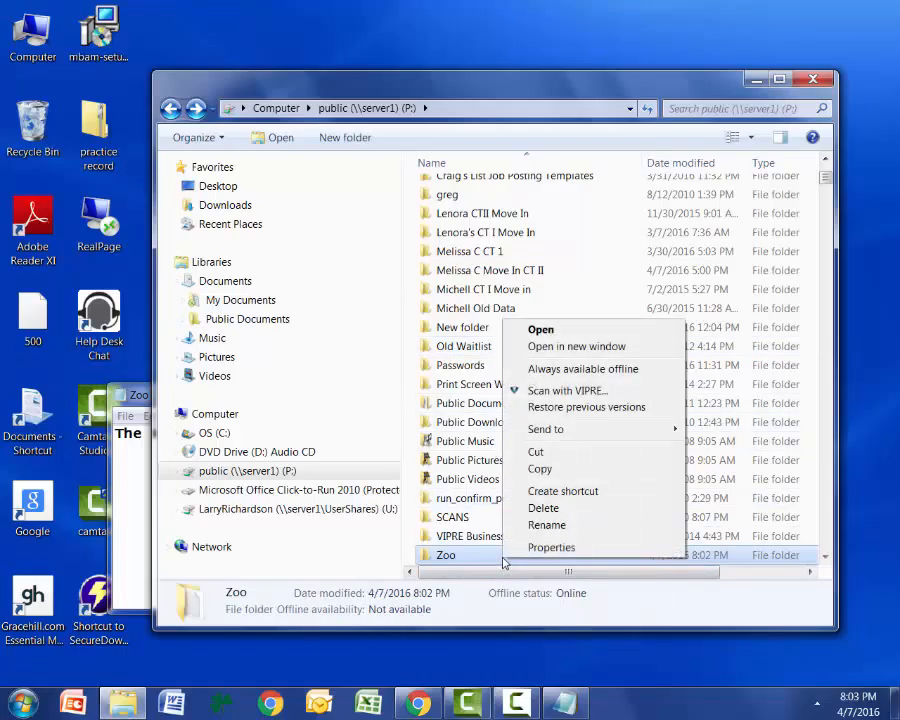
click(557, 469)
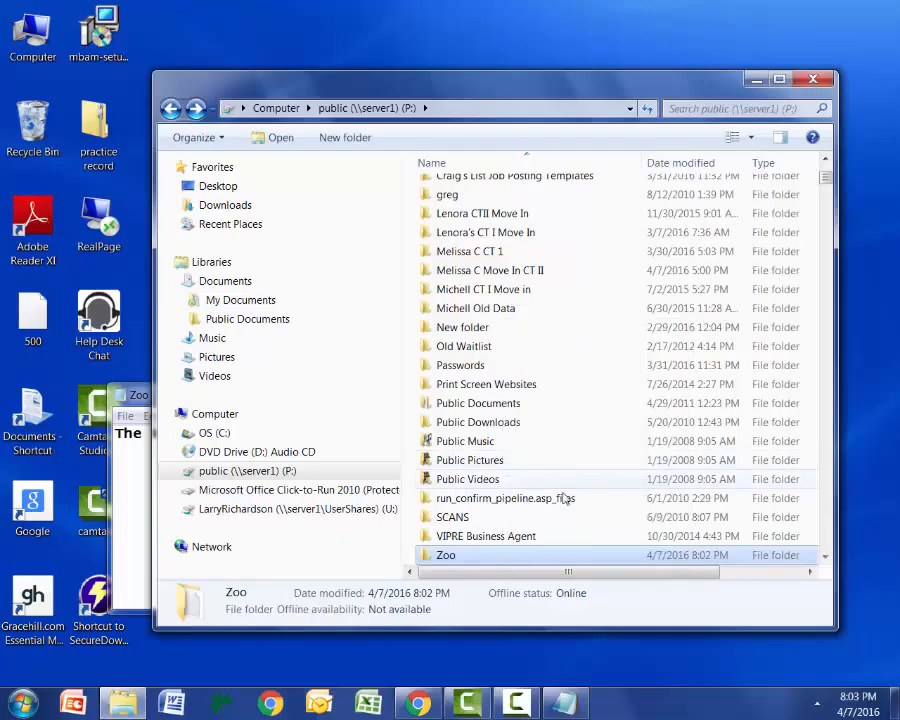
right_click(530, 561)
mouse_move(696, 412)
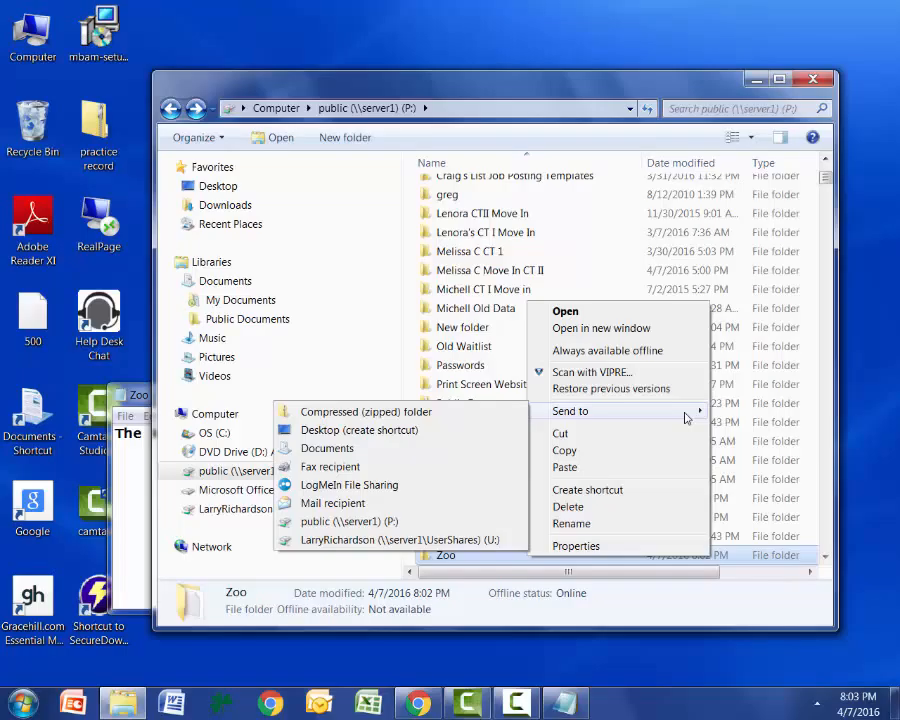
click(247, 213)
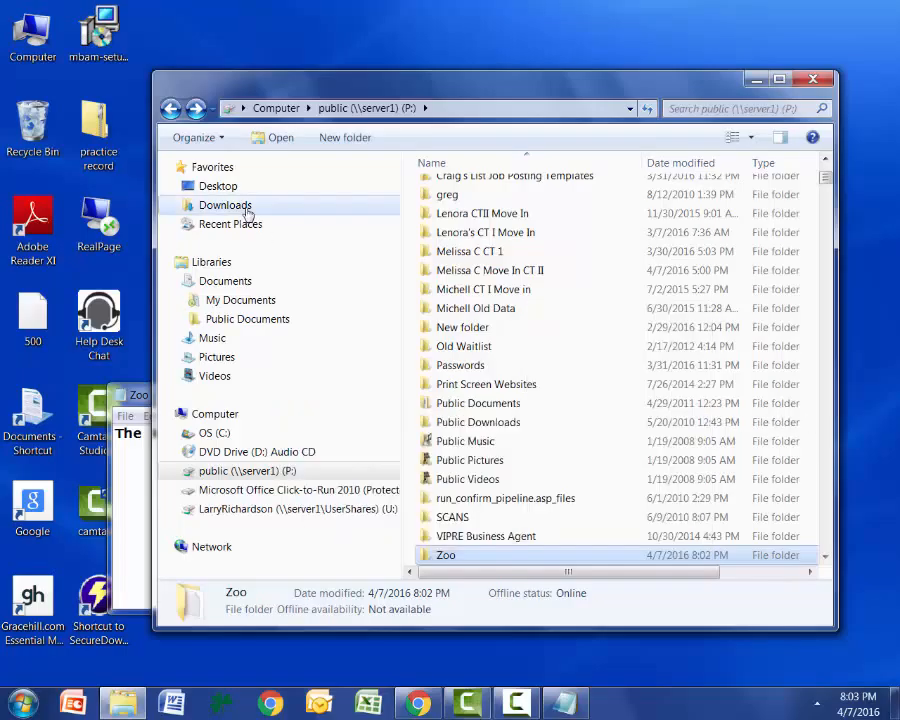
Paste the copied Zoo folder into the Downloads folder.
click(247, 213)
right_click(560, 454)
click(597, 548)
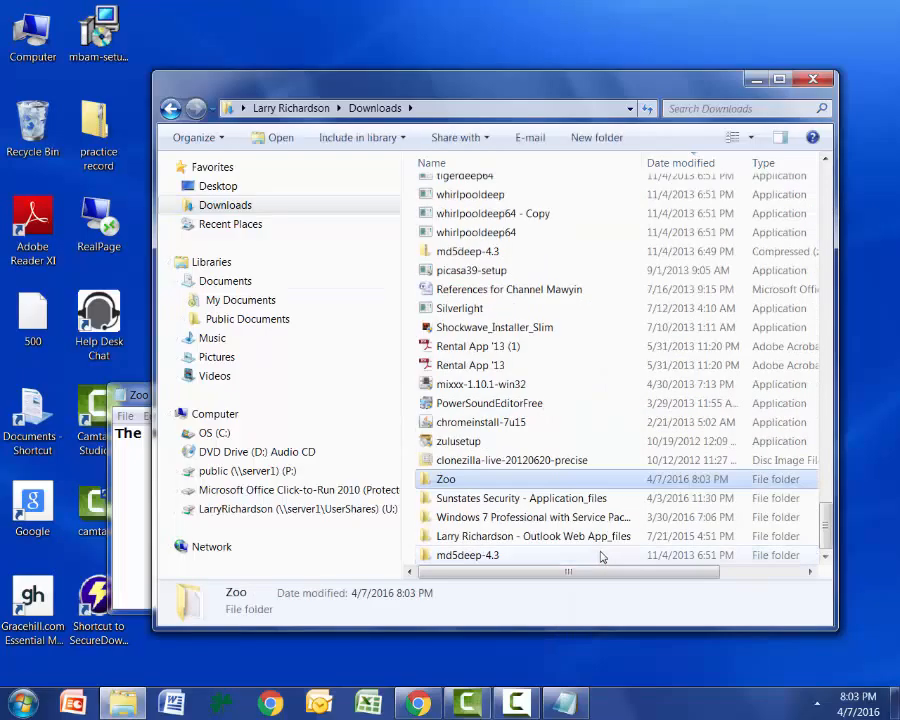
Open the Zoo folder in Downloads and send the Zoo 2 text document to Documents.
mouse_move(490, 488)
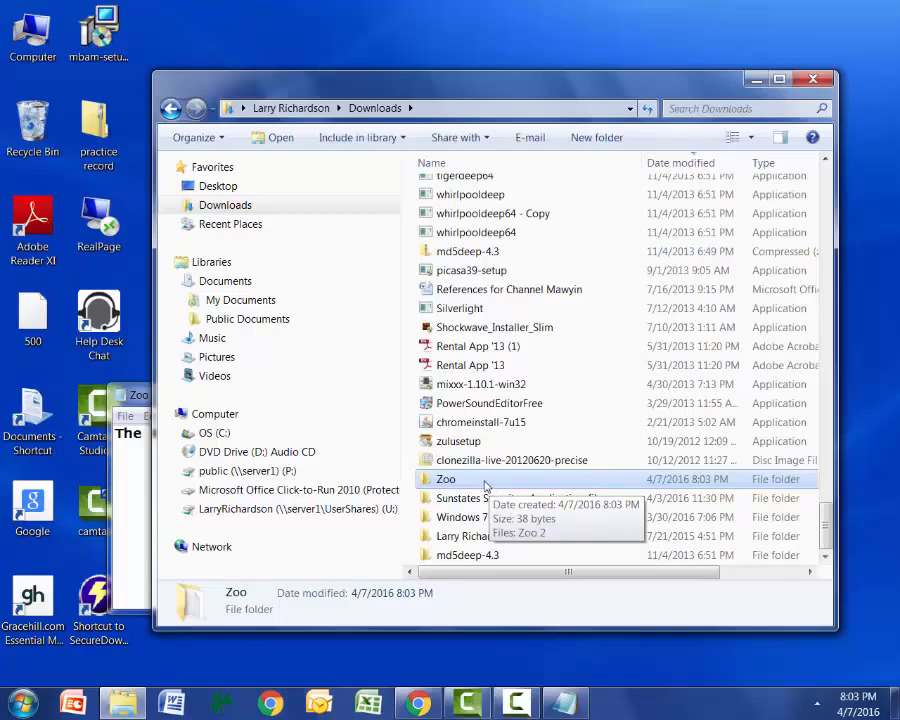
double_click(485, 484)
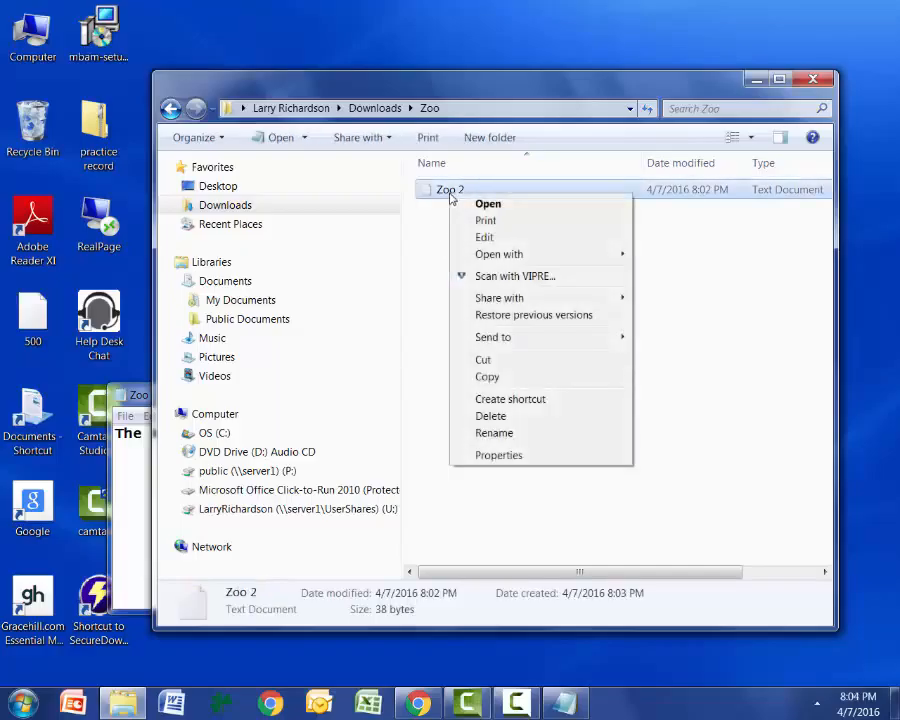
click(498, 384)
click(661, 174)
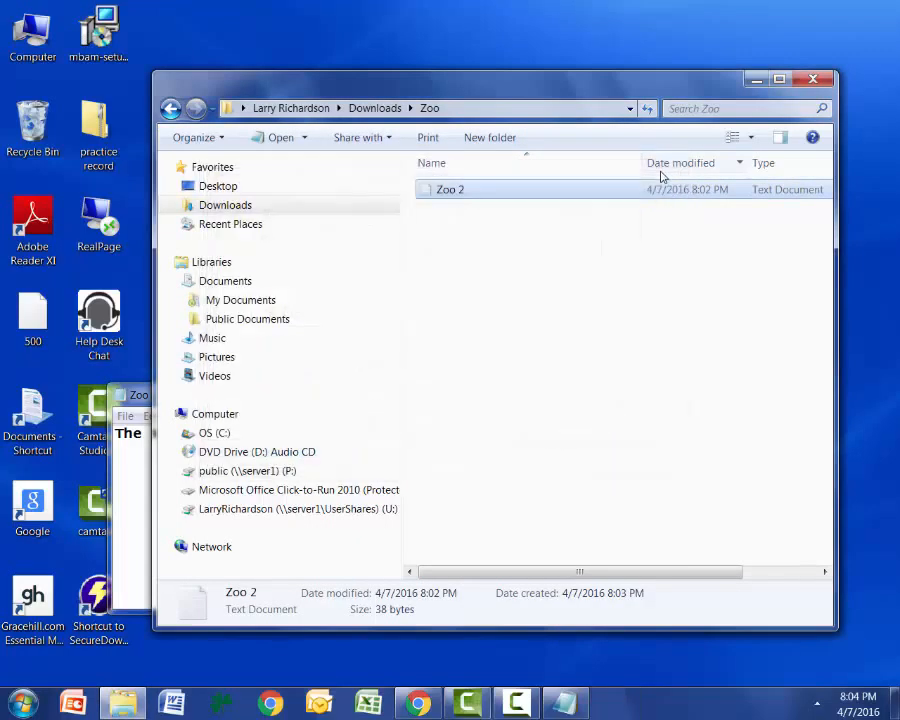
right_click(521, 196)
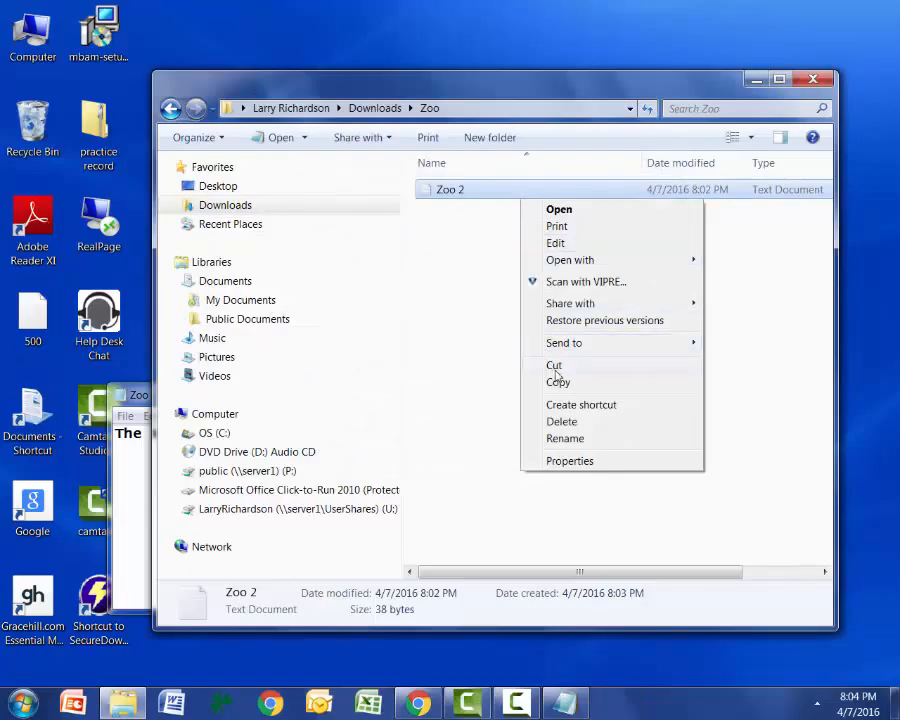
mouse_move(570, 345)
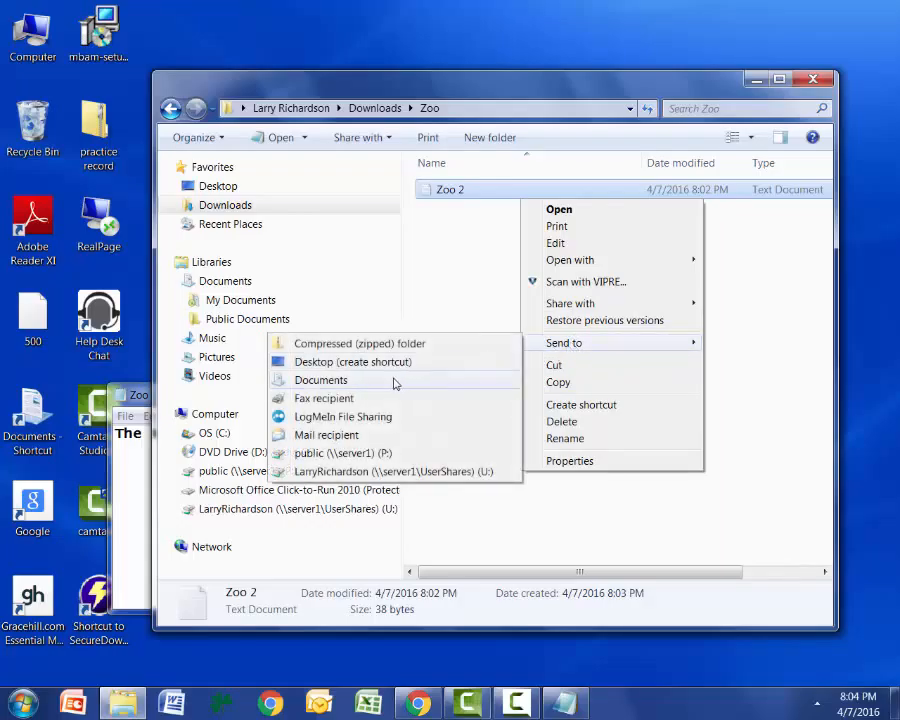
click(394, 383)
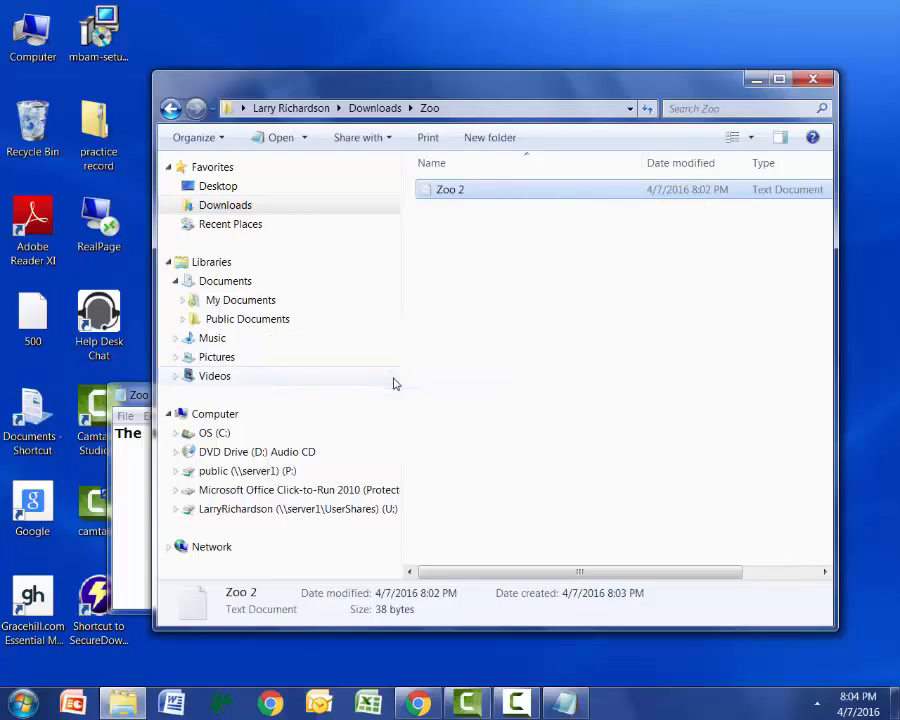
Look for the sent Zoo 2 text document in My Documents and in the Documents library.
click(213, 300)
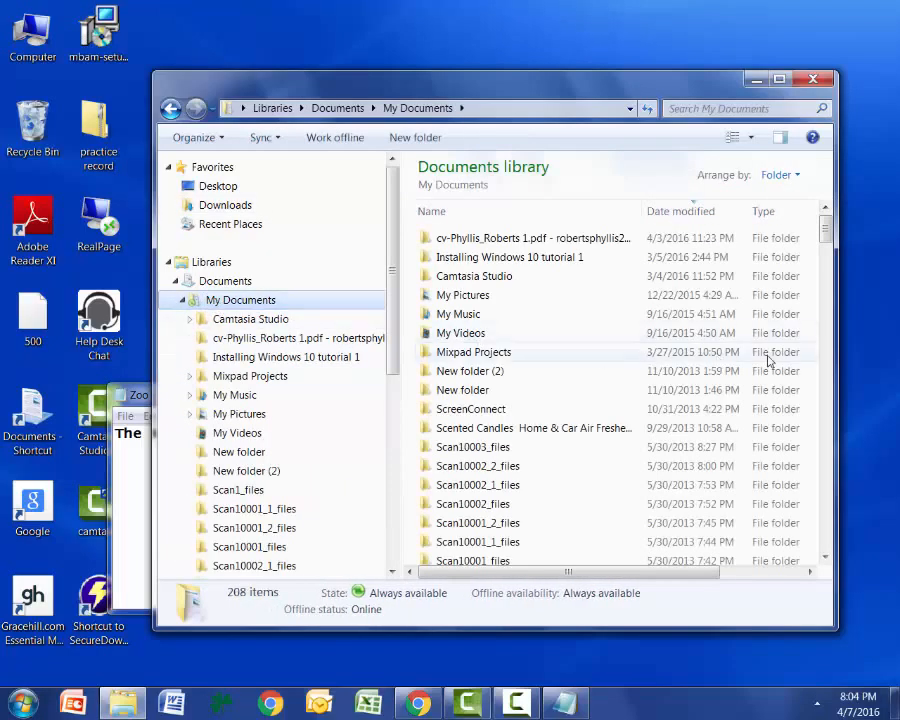
drag(825, 232, 737, 211)
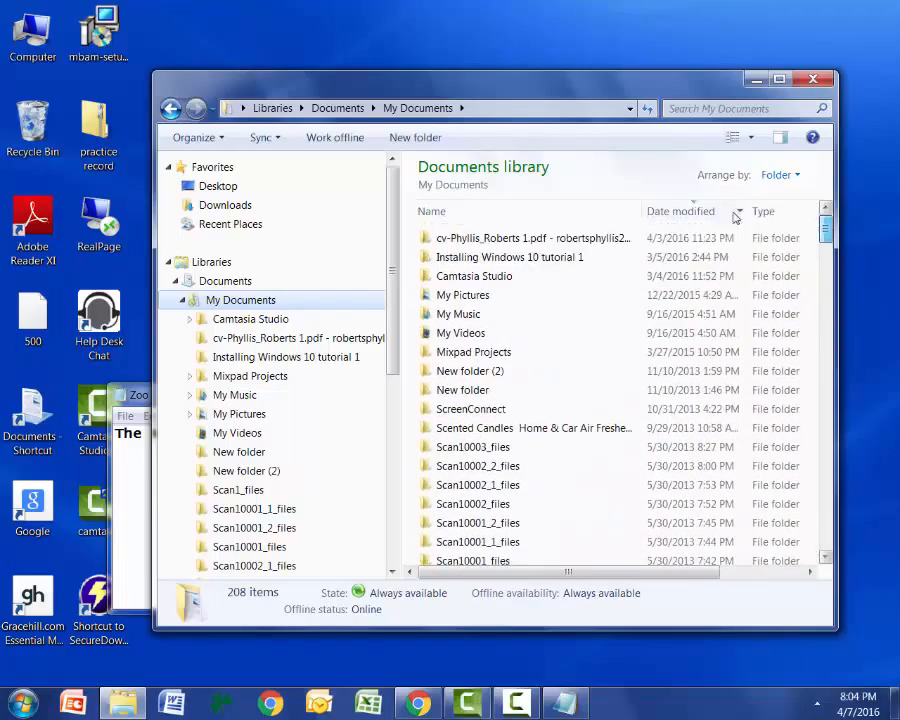
click(675, 214)
click(675, 214)
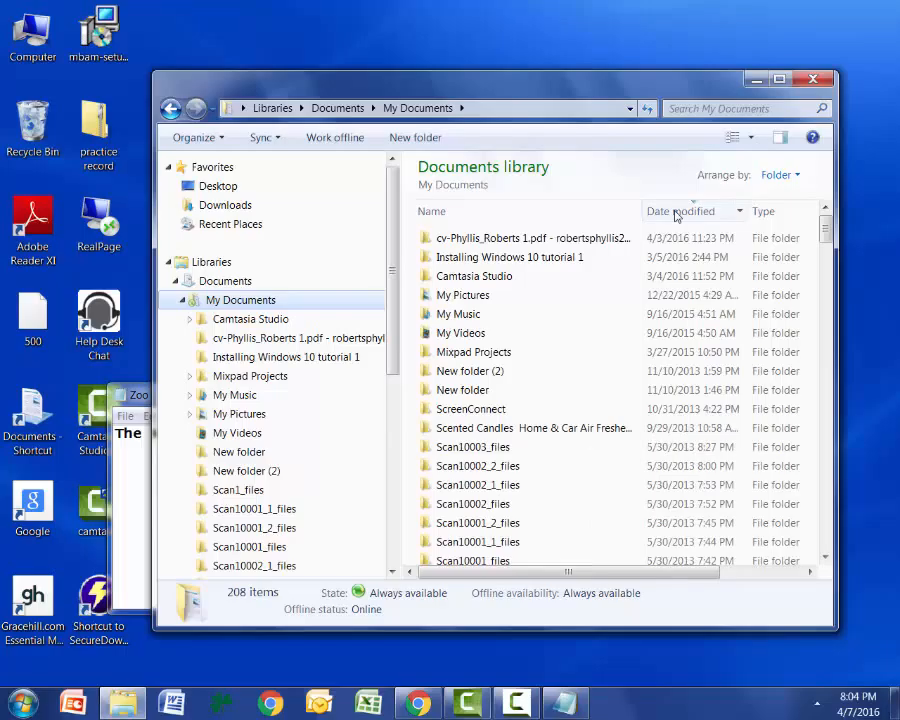
click(205, 283)
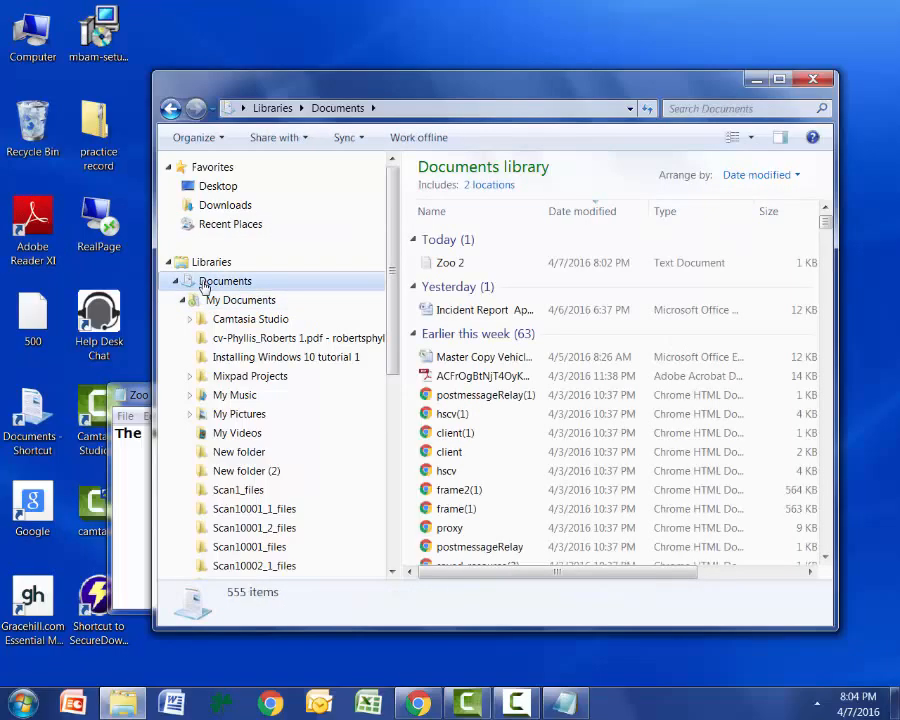
right_click(451, 268)
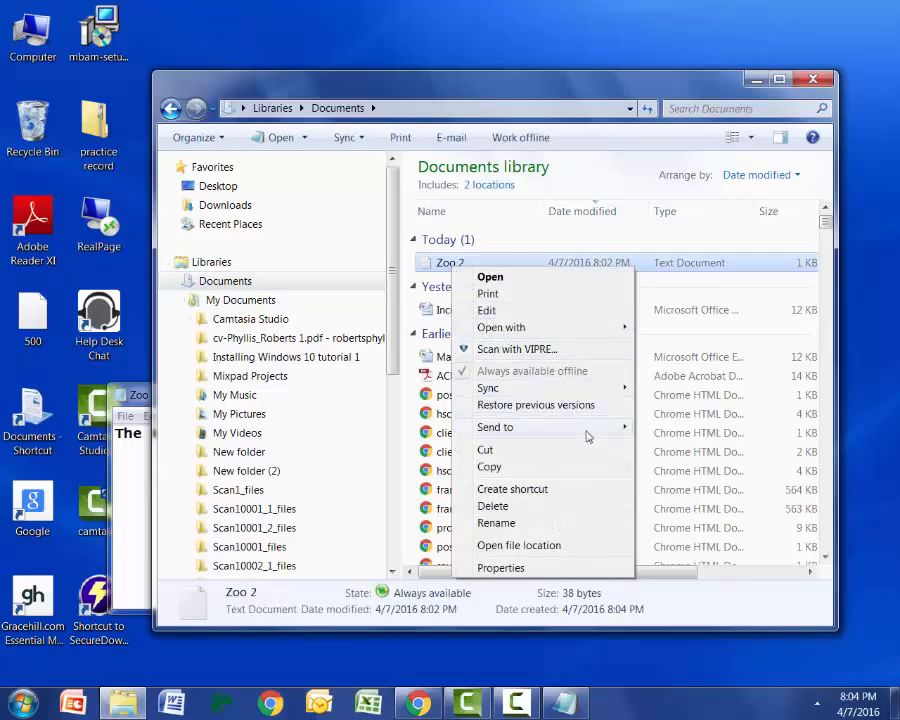
mouse_move(587, 430)
click(362, 224)
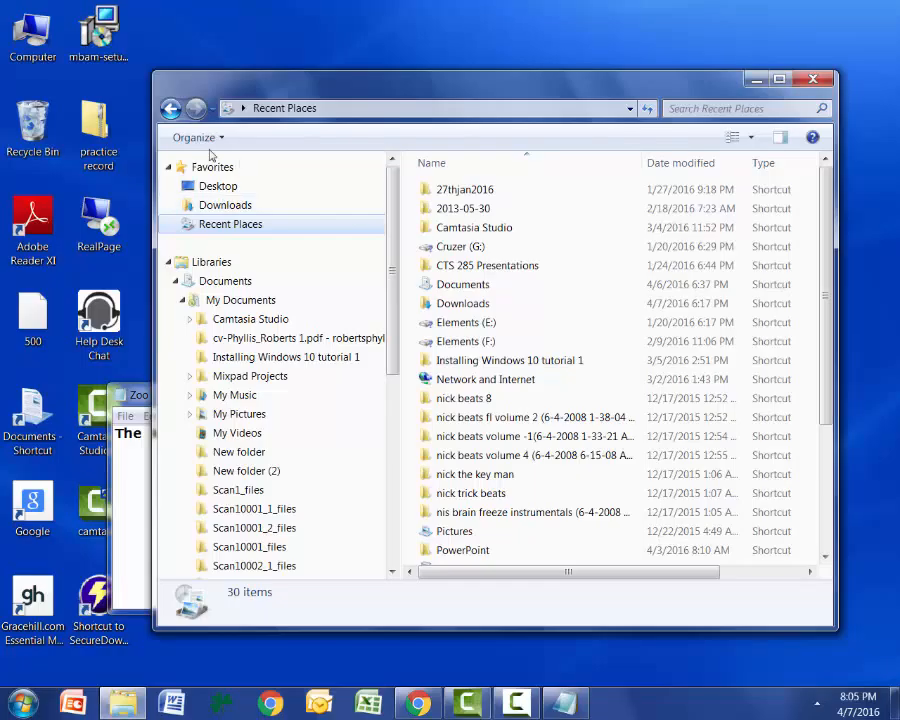
click(247, 282)
Rename the Zoo 2 text document in the Documents library to Zoo 3.
right_click(436, 268)
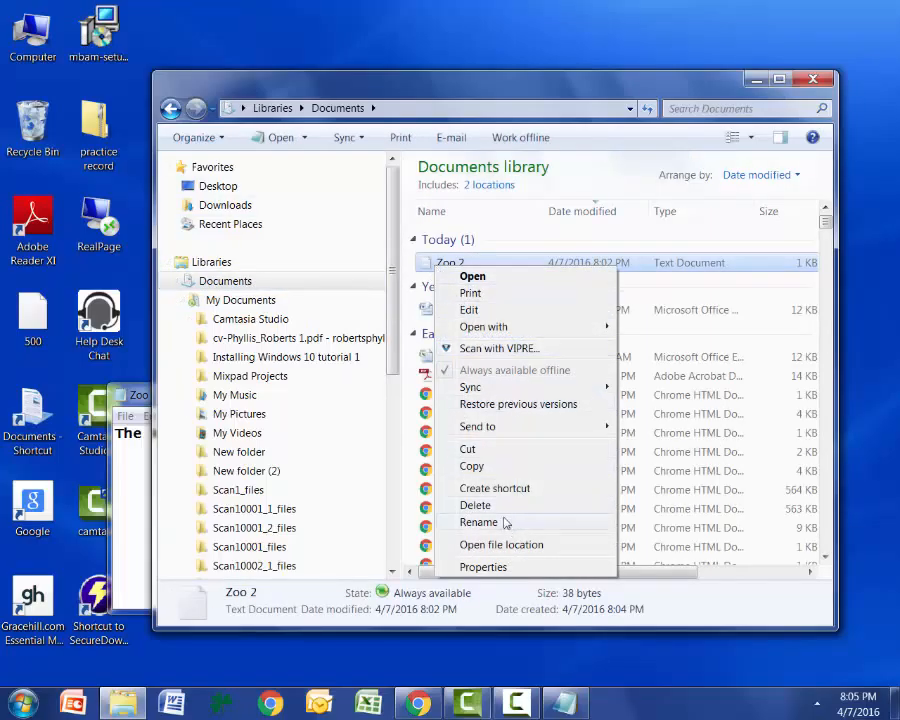
right_click(453, 263)
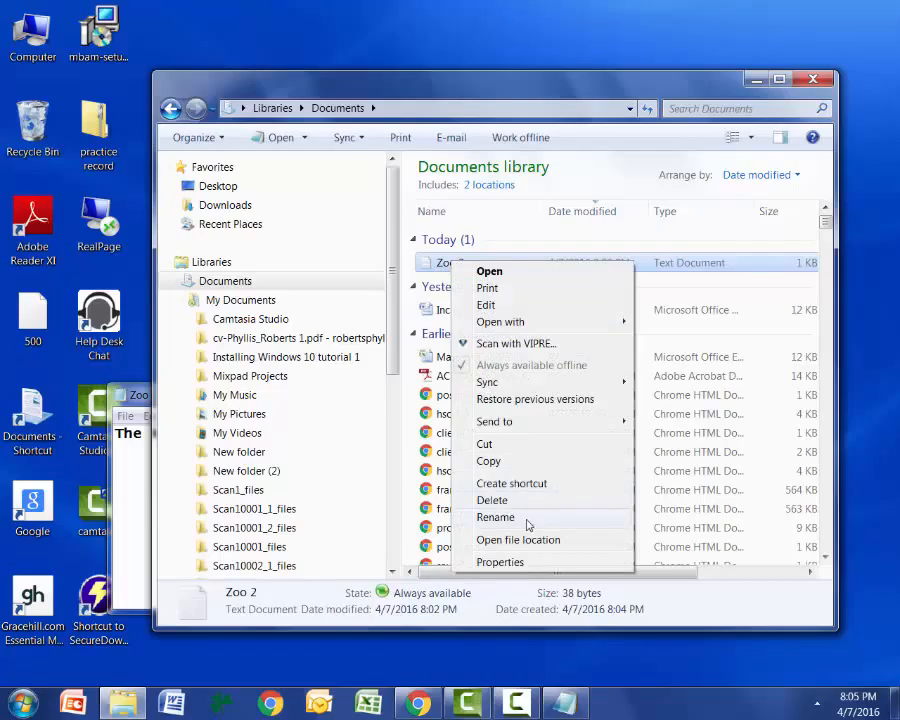
click(496, 517)
key(BackSpace)
text(3)
key(BackSpace)
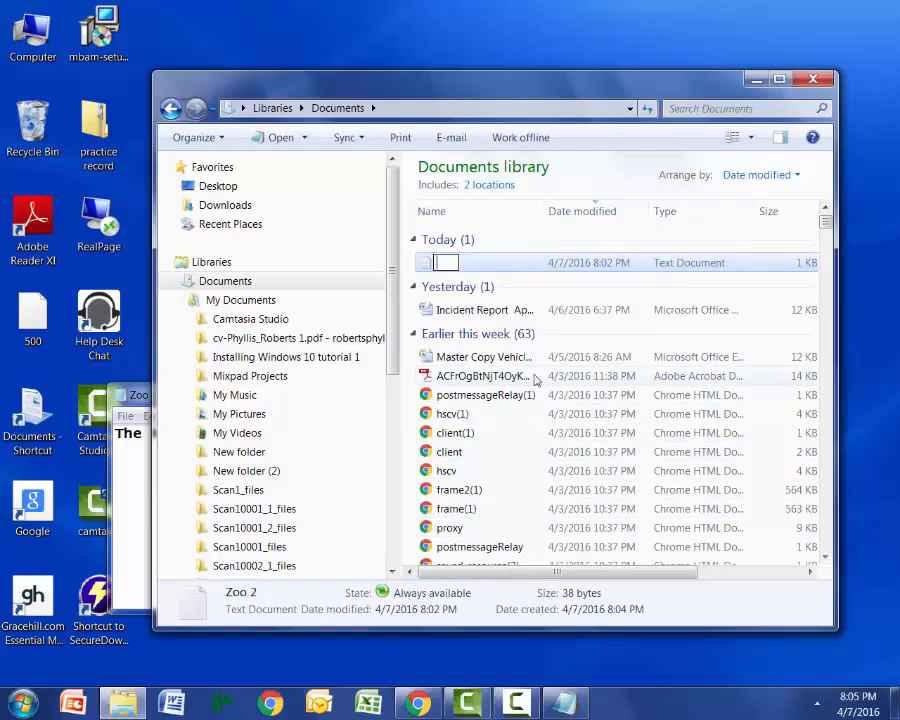
text(Zoo 3)
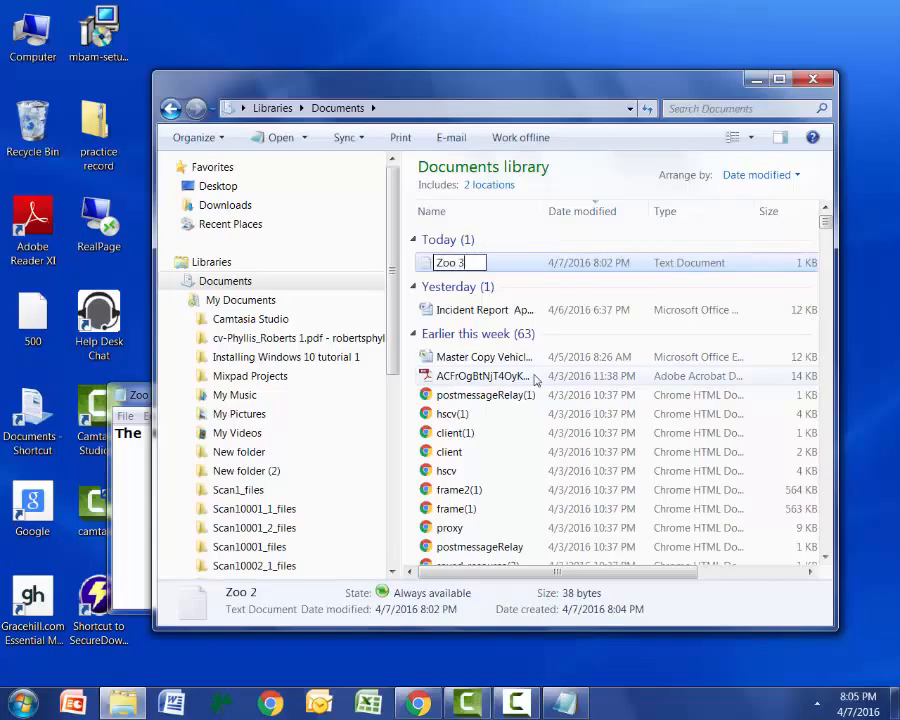
click(511, 264)
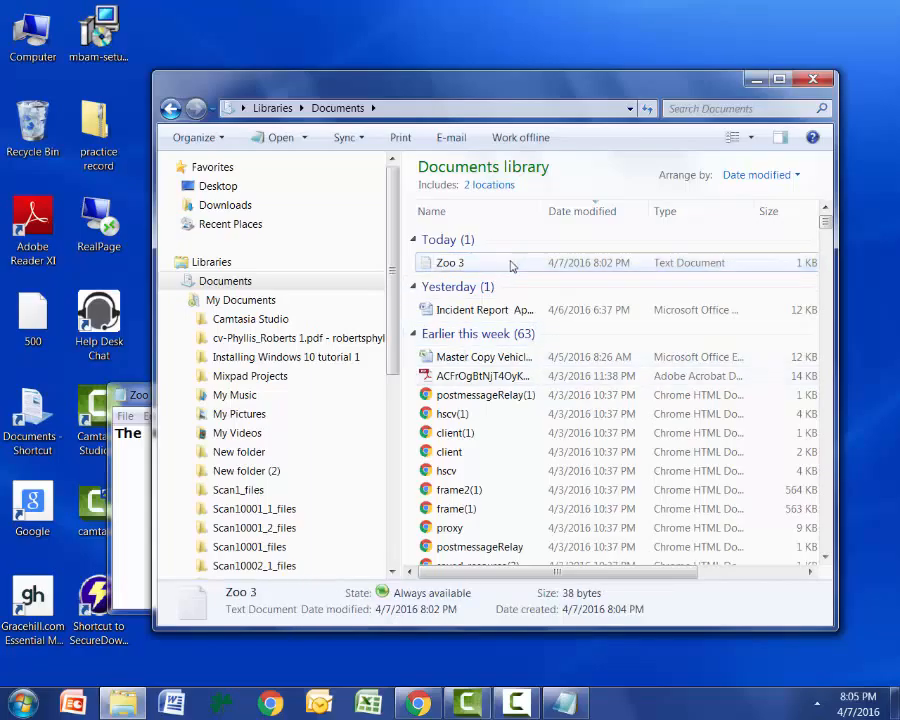
click(511, 265)
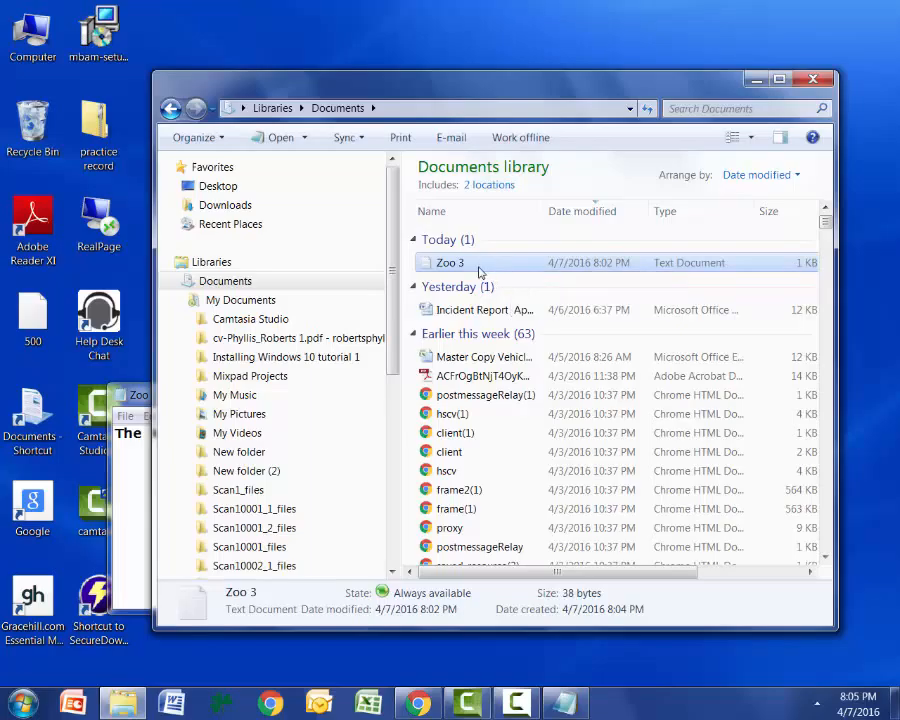
Delete the Zoo 3 text document from the Documents library, moving it to the Recycle Bin.
right_click(478, 267)
click(476, 268)
right_click(476, 267)
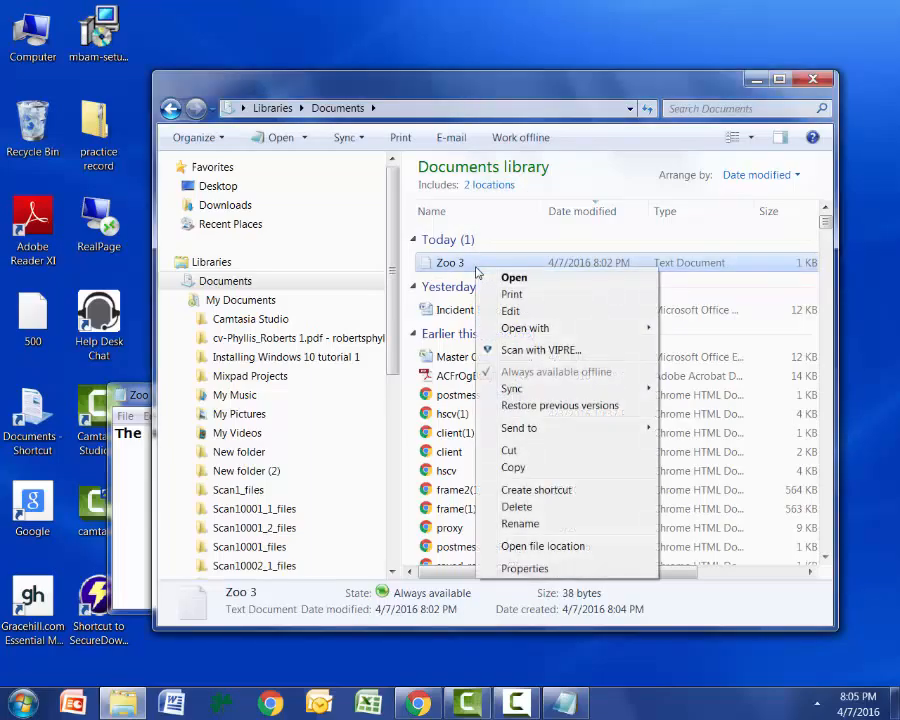
click(530, 508)
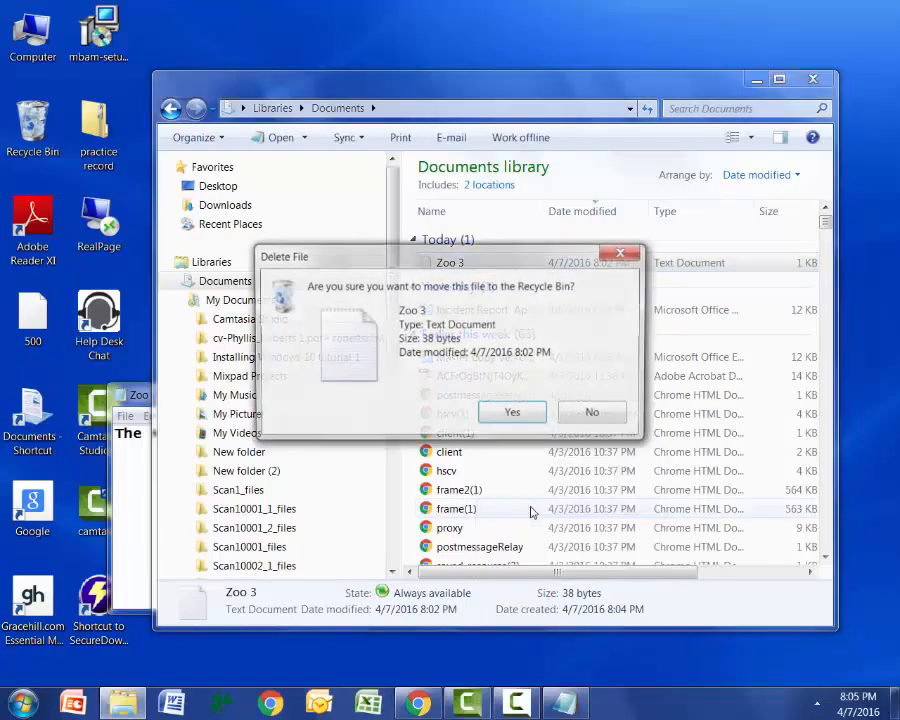
click(513, 414)
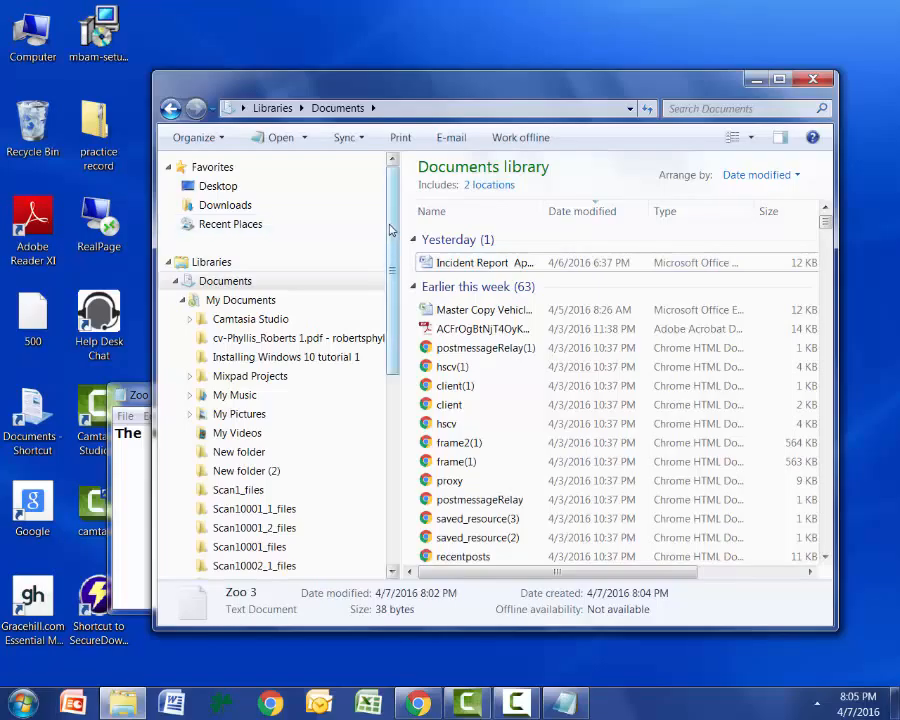
Check My Documents and the Documents library for the deleted Zoo 3 text document.
drag(390, 230, 410, 190)
click(235, 302)
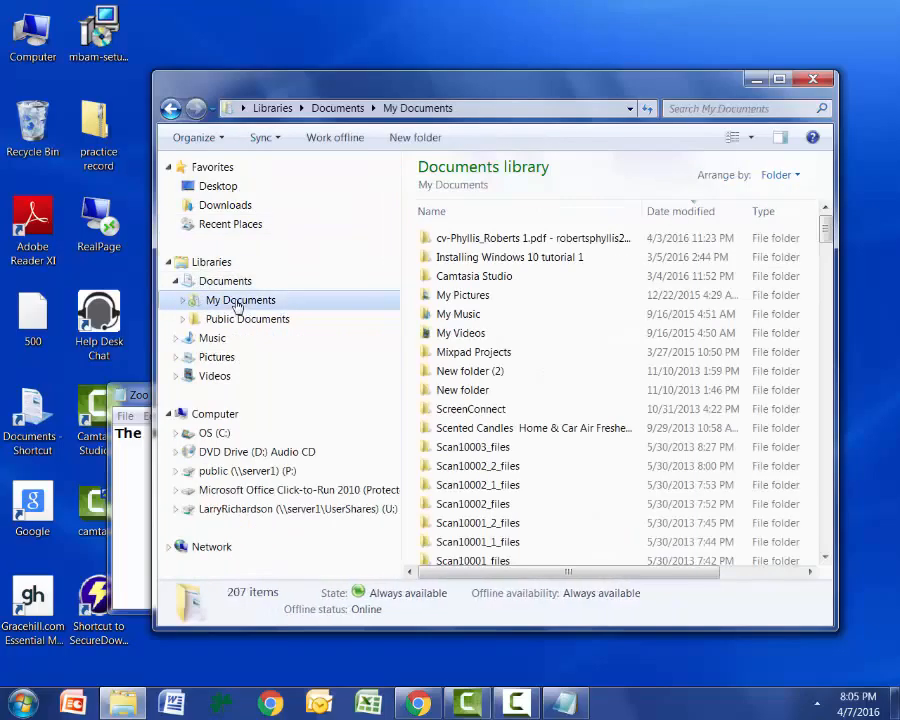
drag(825, 230, 851, 228)
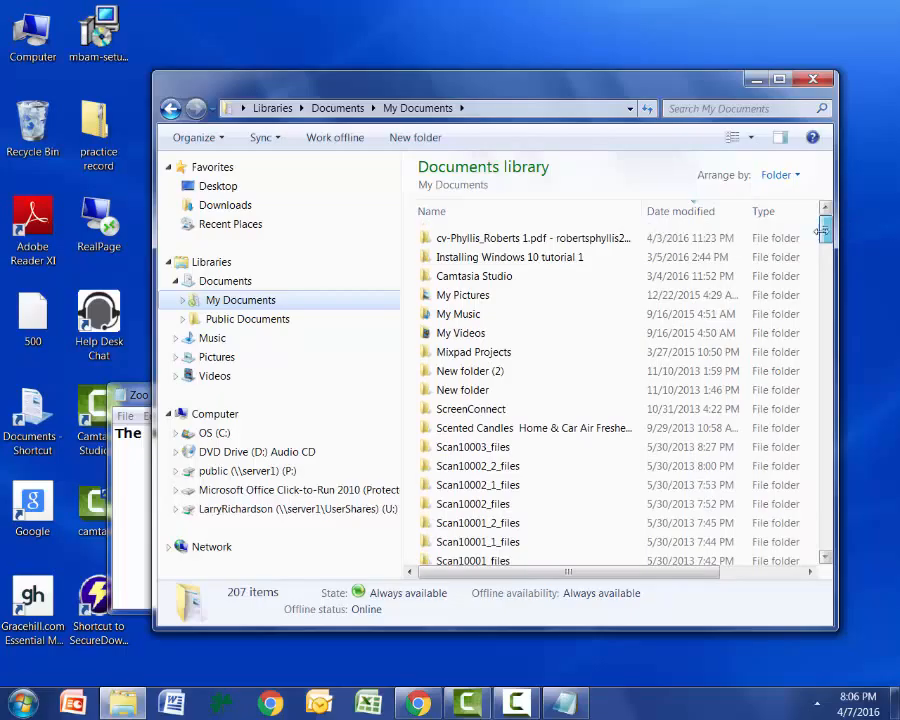
click(215, 283)
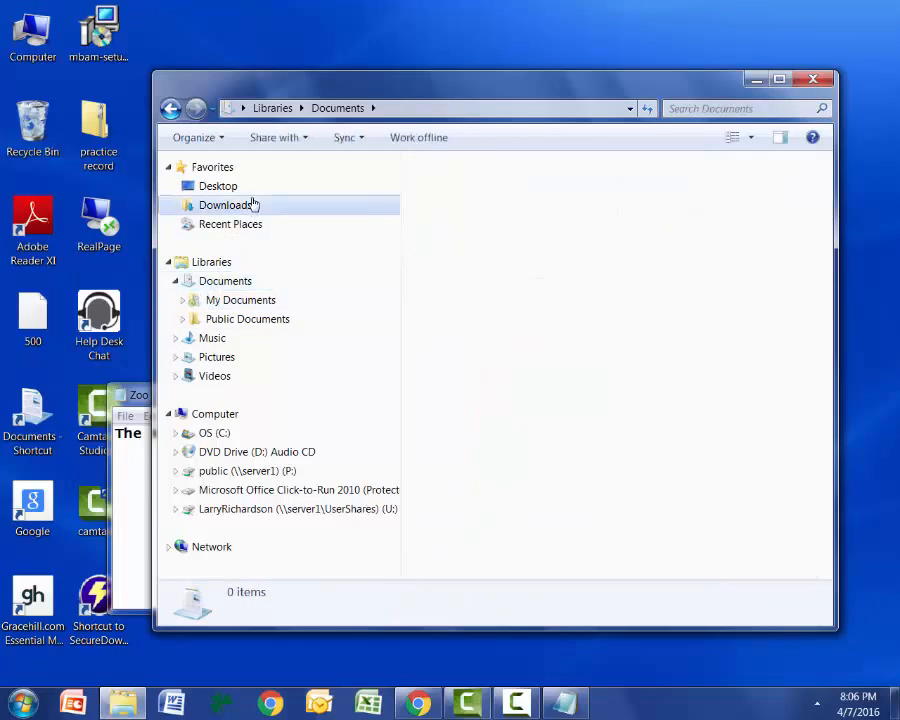
Go to the Downloads folder and locate the Zoo folder in it.
click(252, 203)
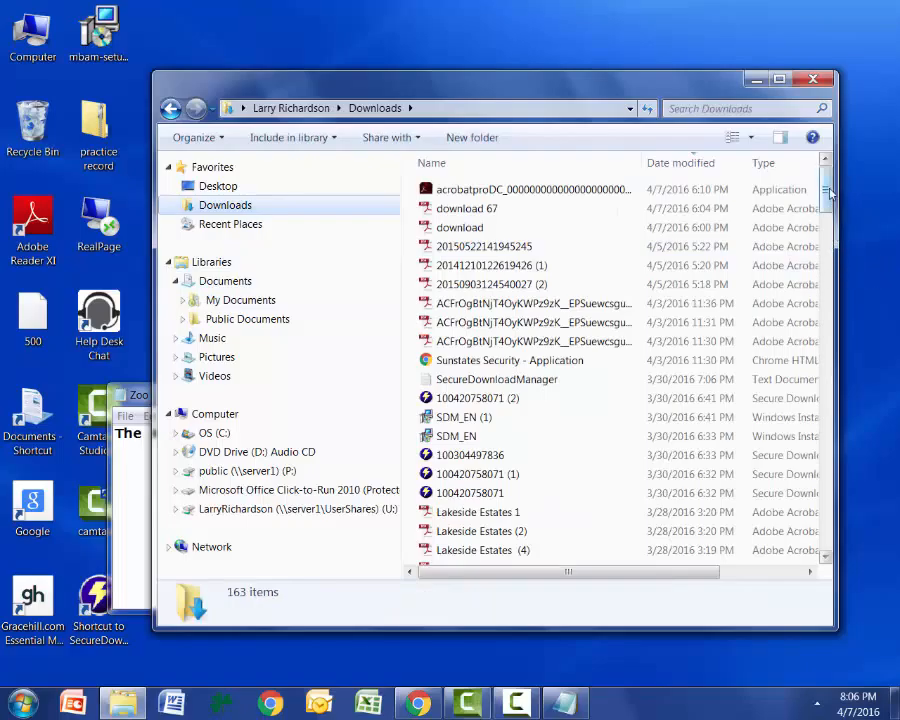
scroll(876, 514, down, 20)
scroll(876, 514, down, 6)
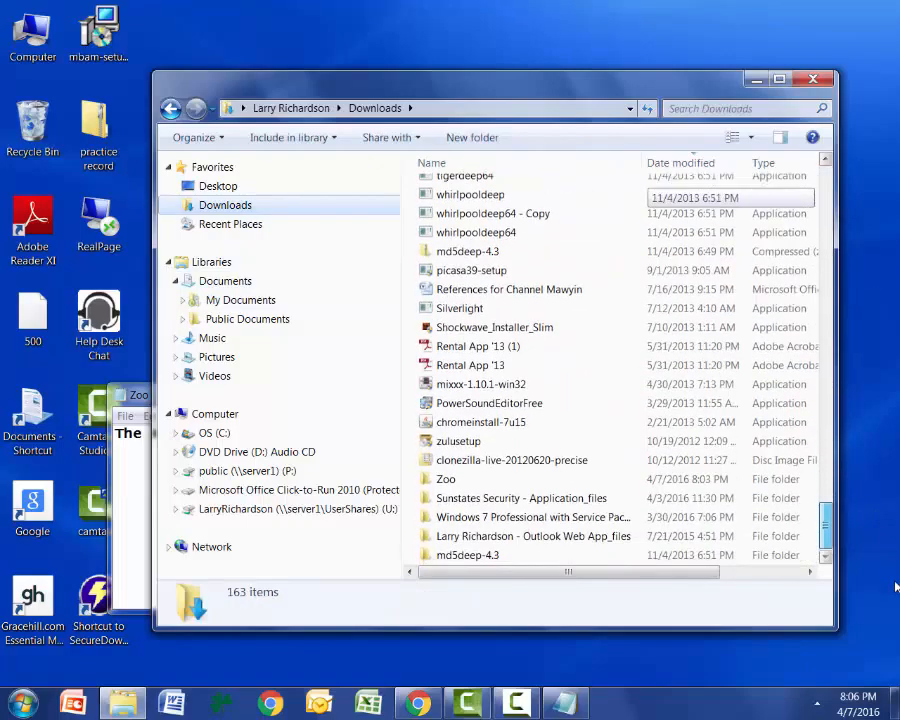
right_click(452, 482)
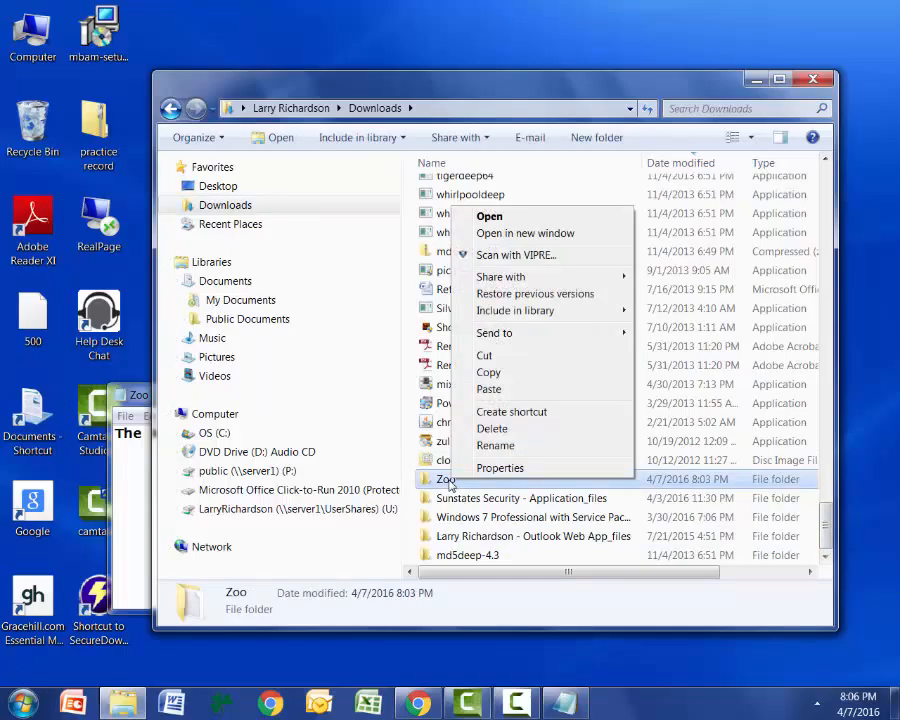
right_click(449, 481)
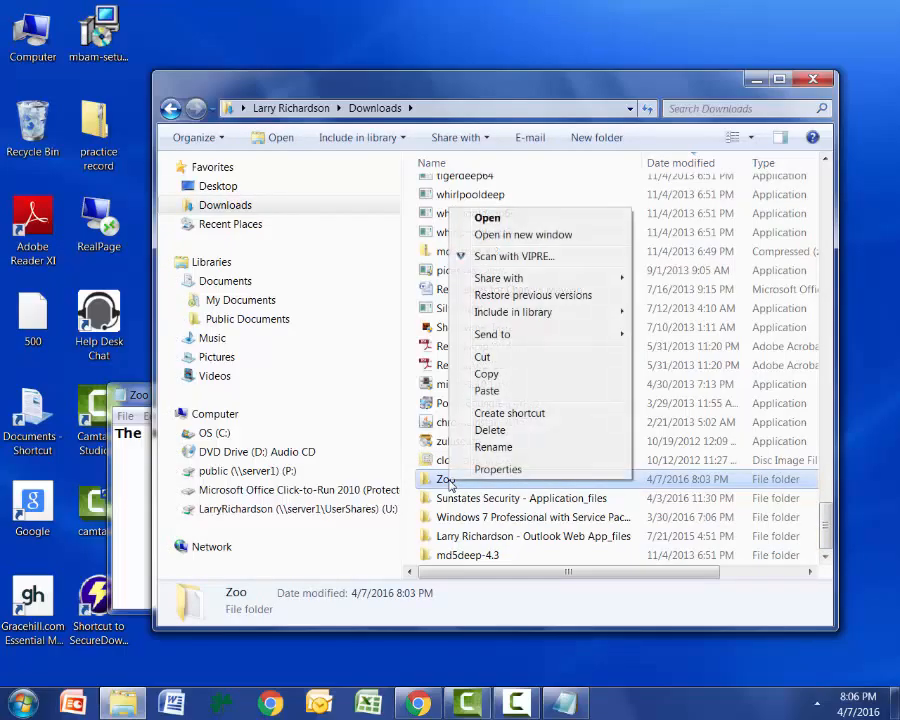
click(491, 430)
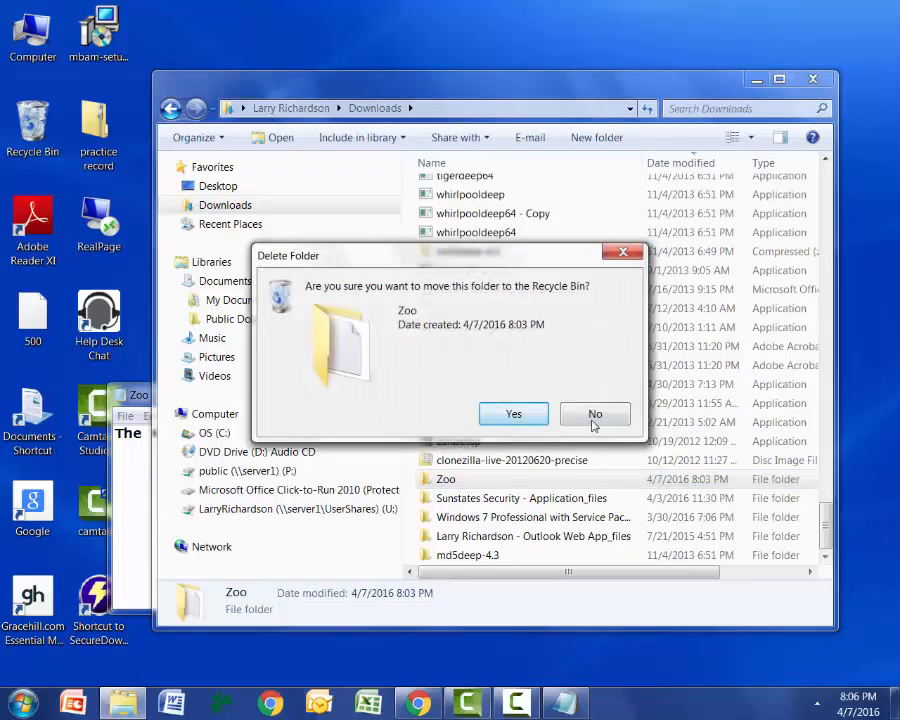
click(622, 251)
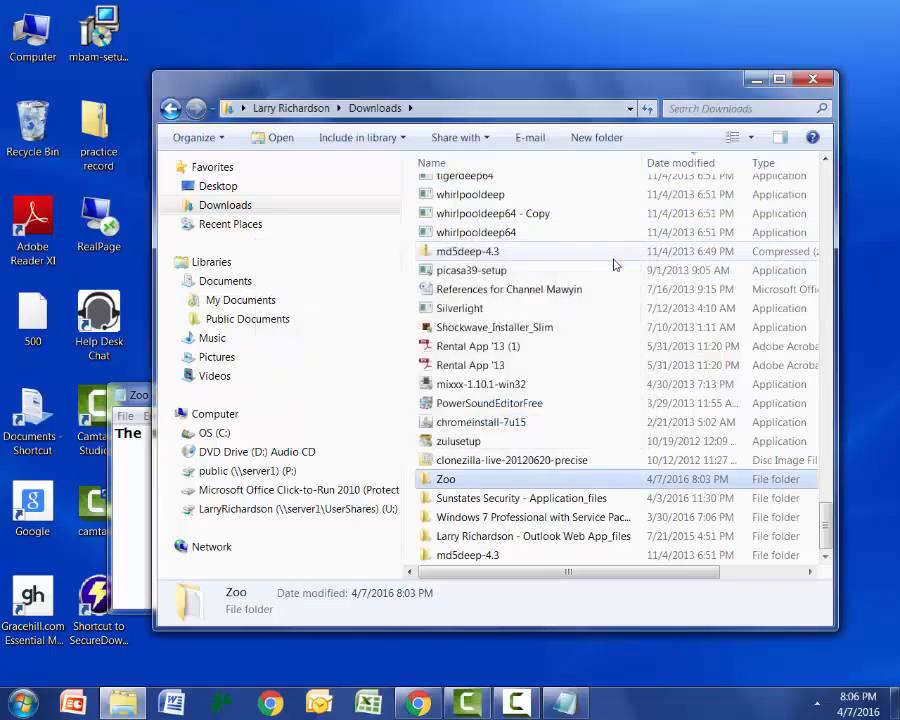
Share the Zoo folder on the network from its properties, choosing Everyone as the people to share with, and finish the sharing dialog.
right_click(500, 486)
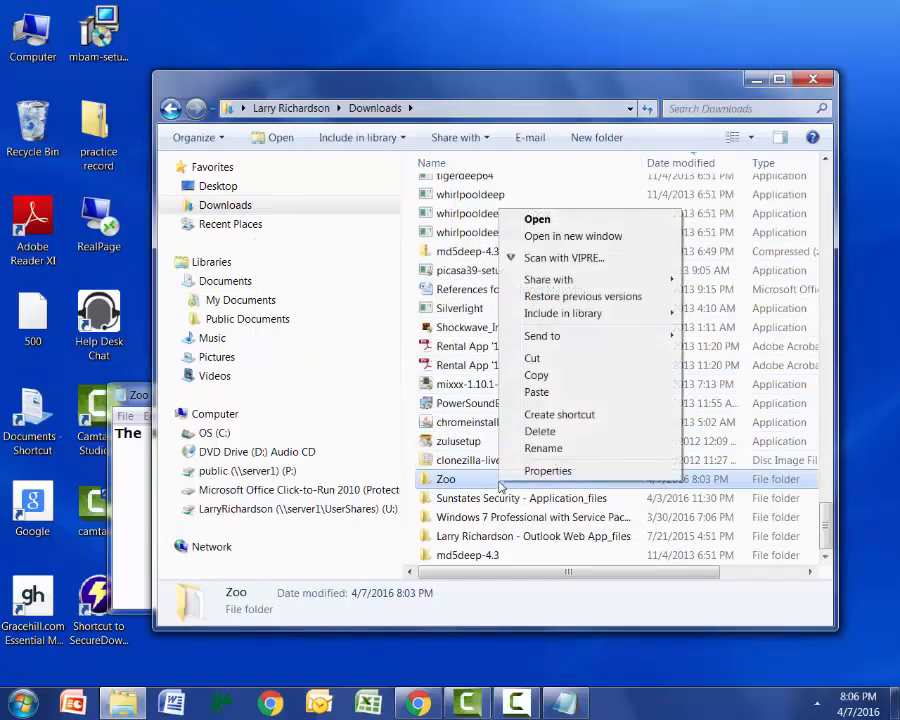
click(548, 470)
click(574, 305)
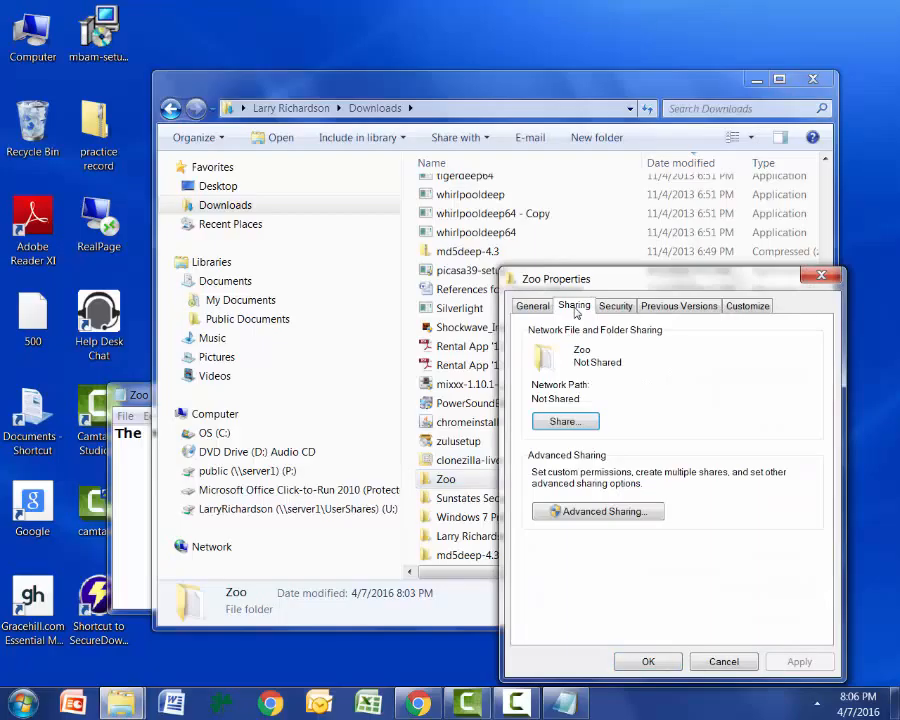
click(566, 422)
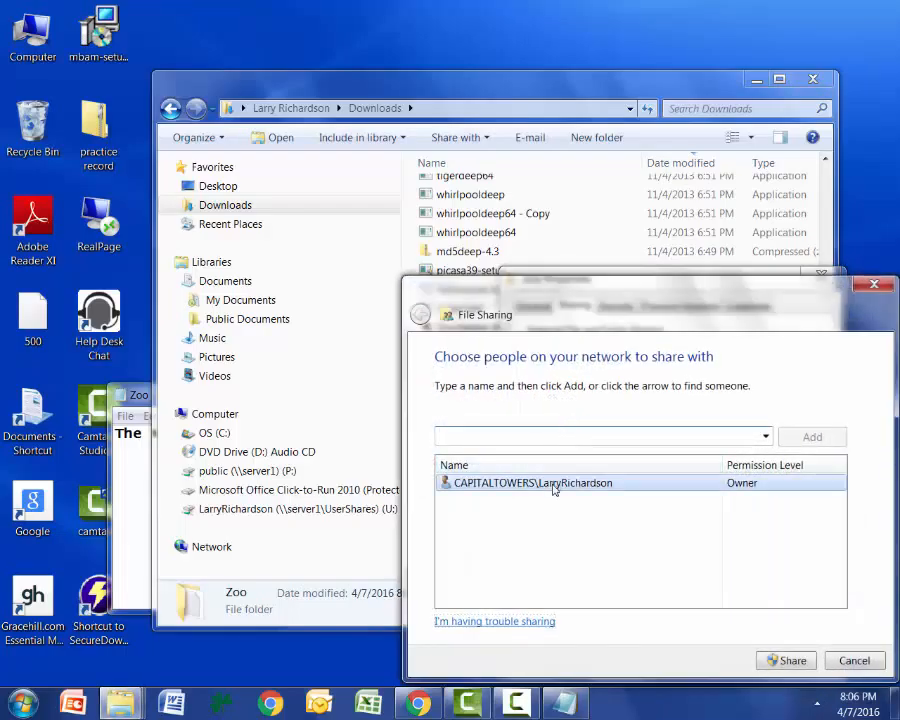
click(765, 436)
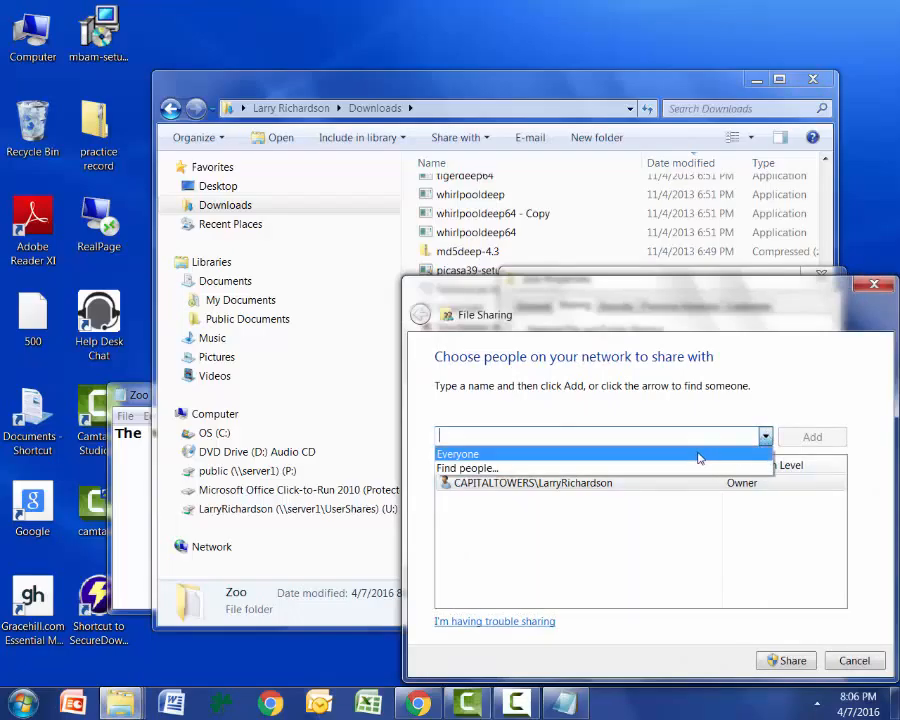
click(698, 456)
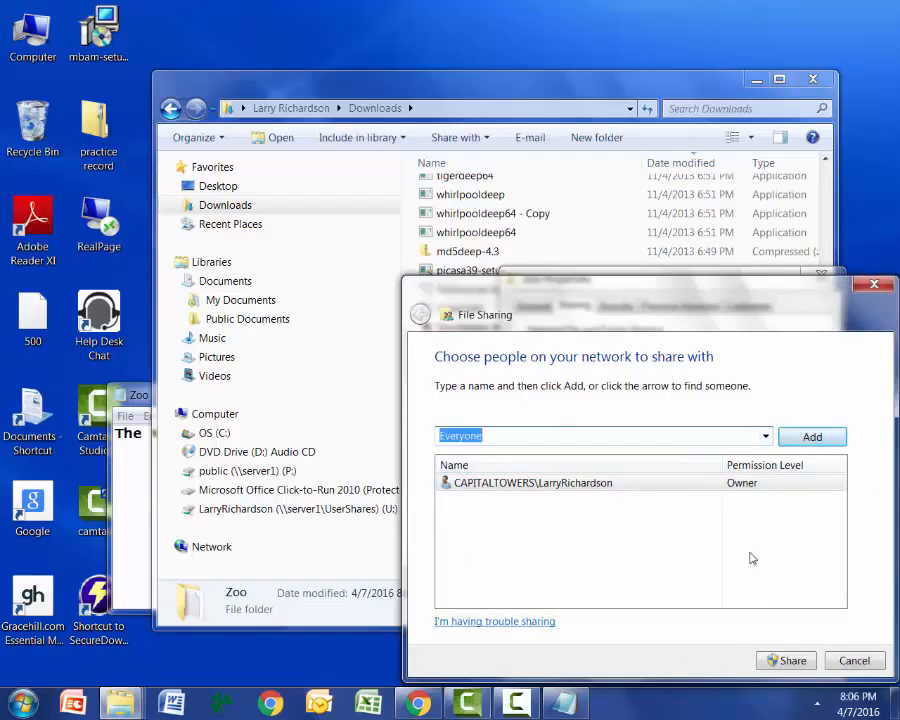
click(782, 659)
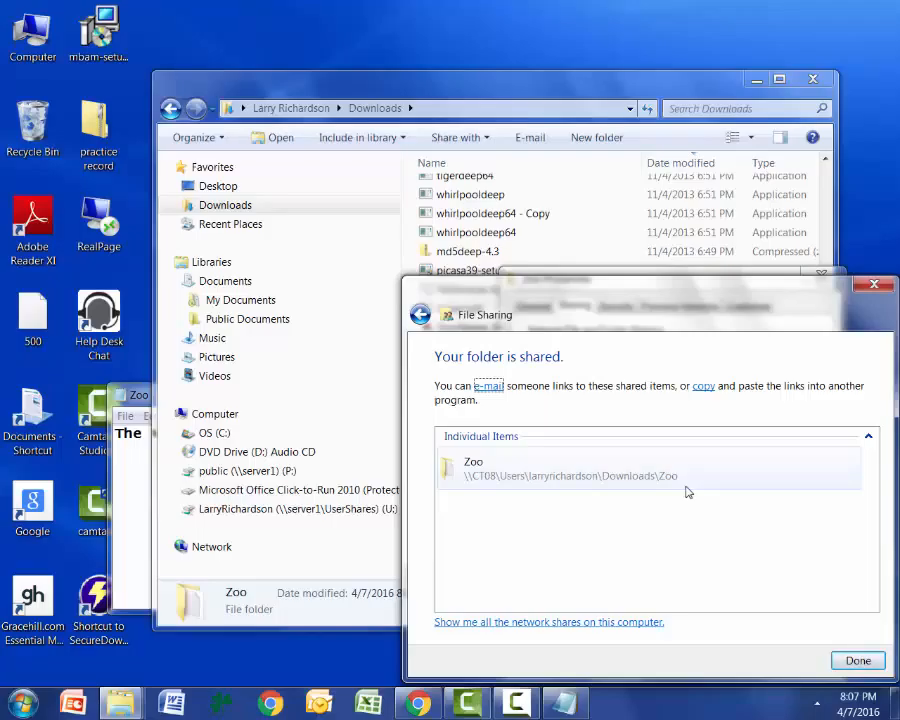
click(857, 660)
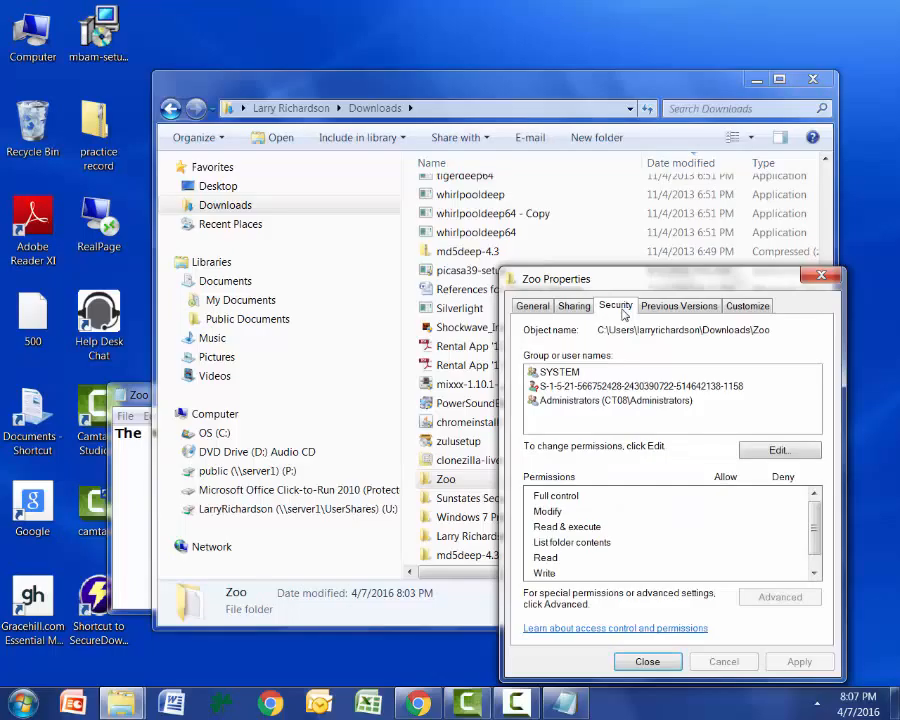
Try to add a user or group starting with "eve" to the Zoo folder's security permissions, dismissing the network password request.
click(794, 452)
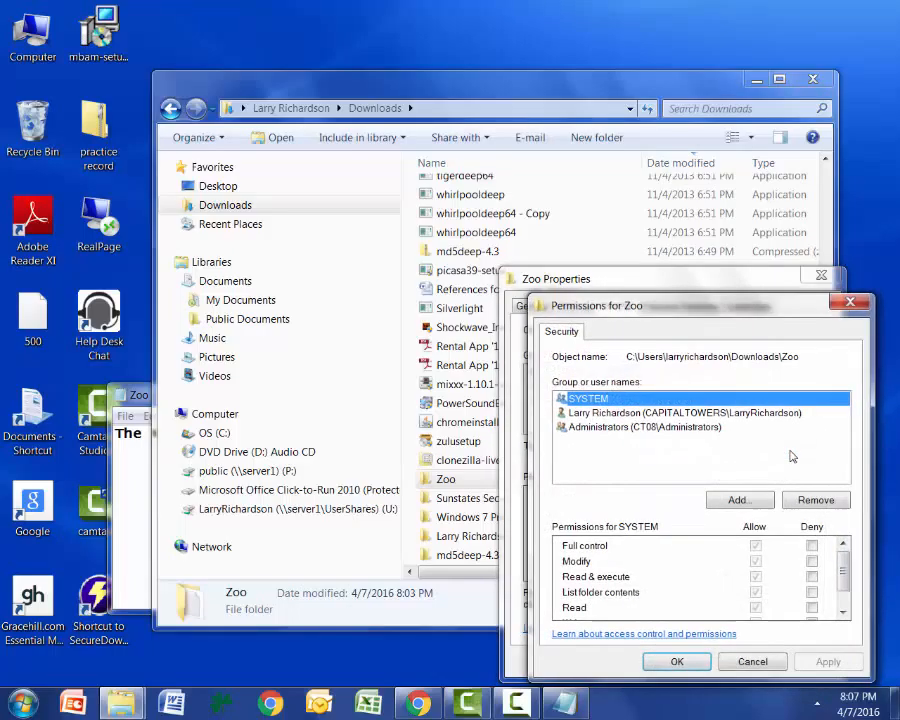
click(737, 502)
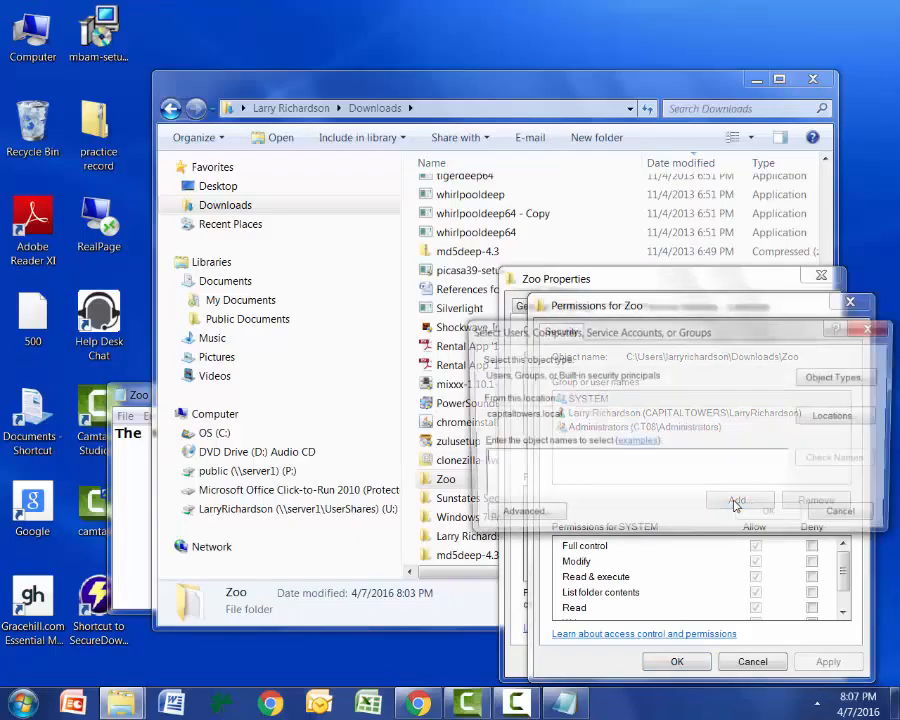
text(e)
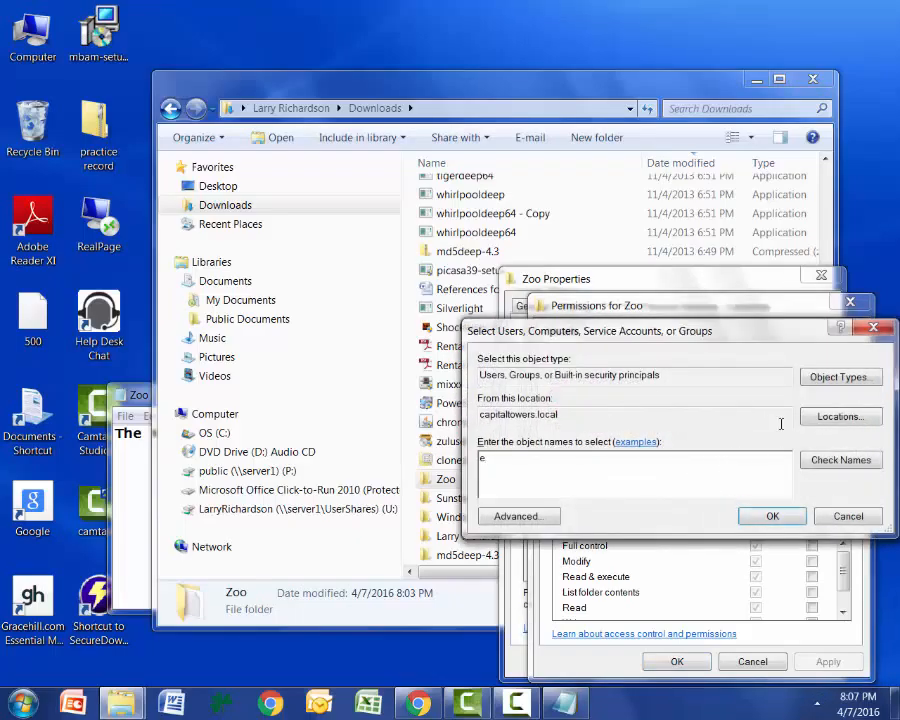
click(816, 458)
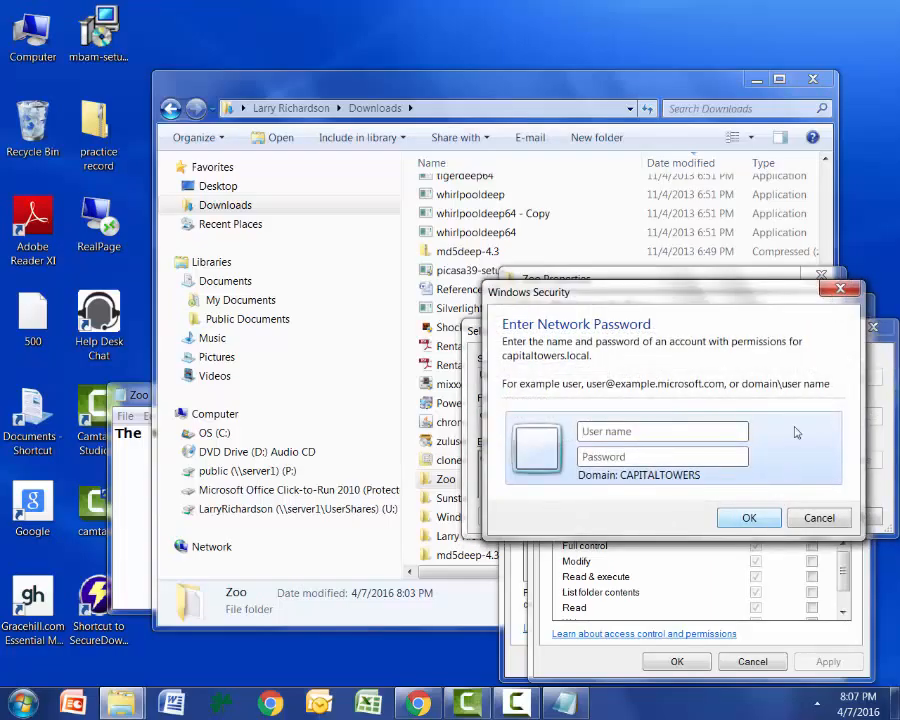
click(845, 292)
click(882, 355)
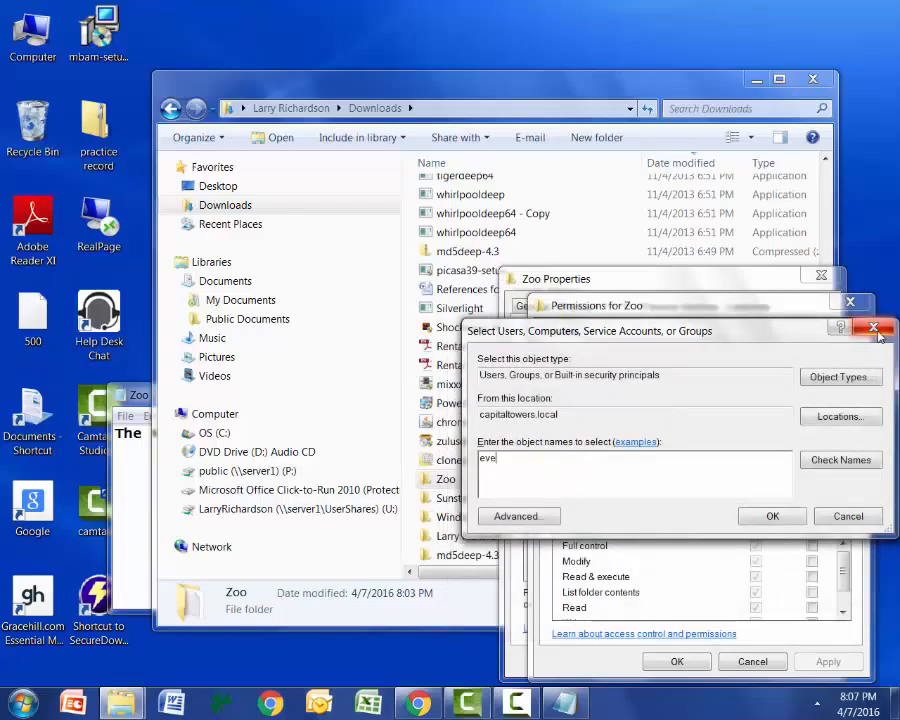
Try to check the name "ever" for the Zoo folder's security permissions, dismissing the network password request and leaving the folder's properties.
click(840, 460)
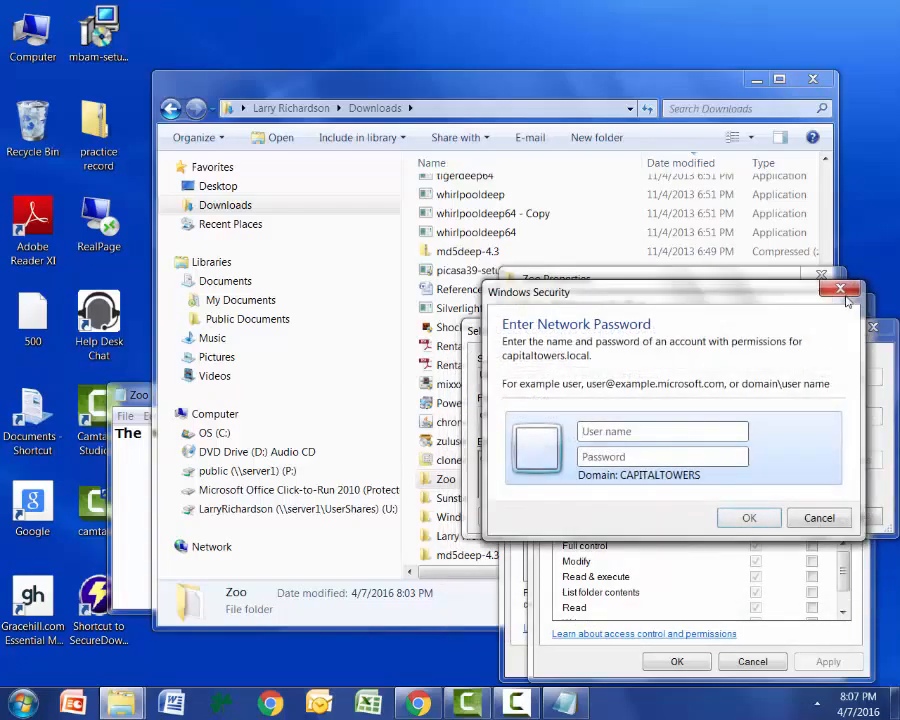
click(842, 291)
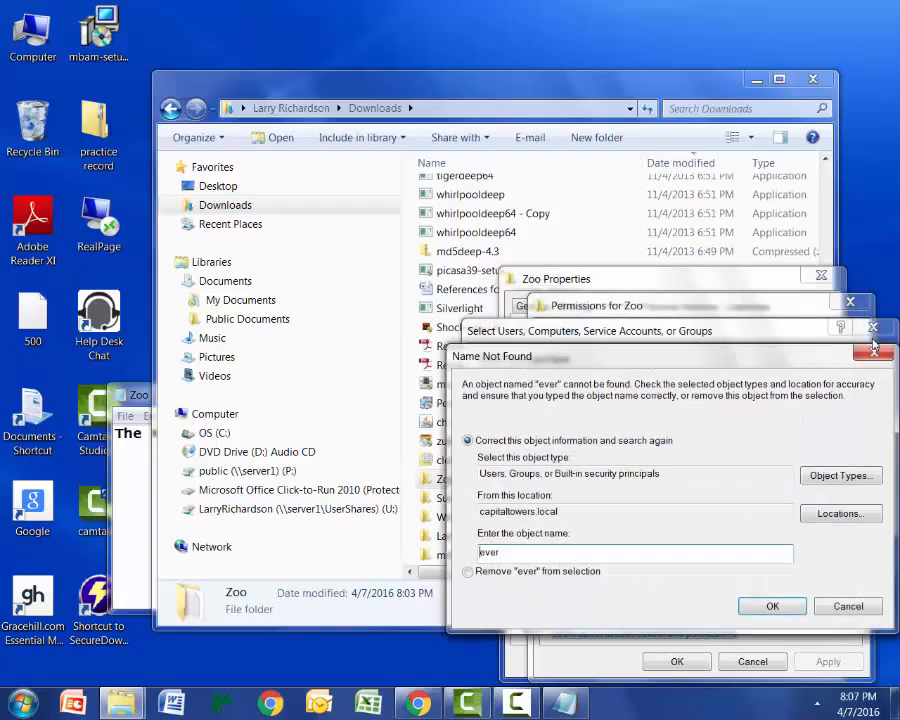
click(872, 351)
click(873, 327)
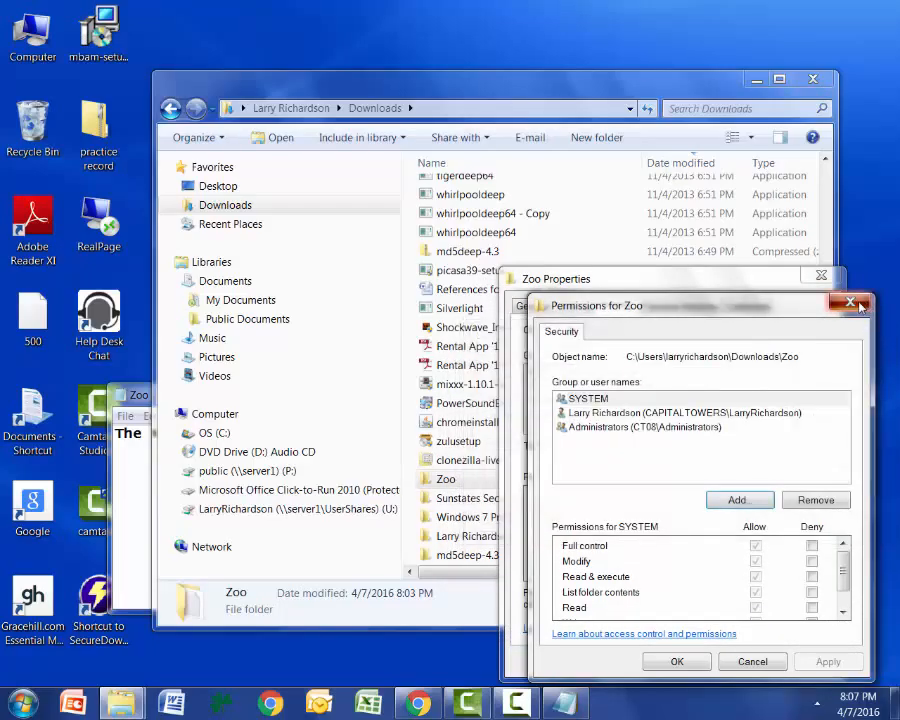
click(850, 303)
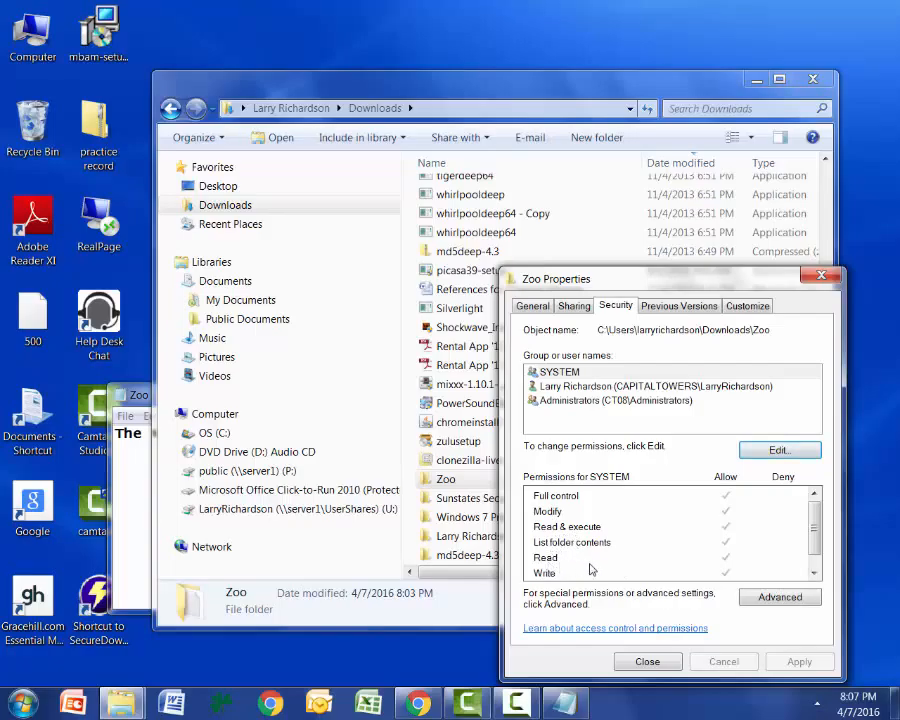
click(833, 283)
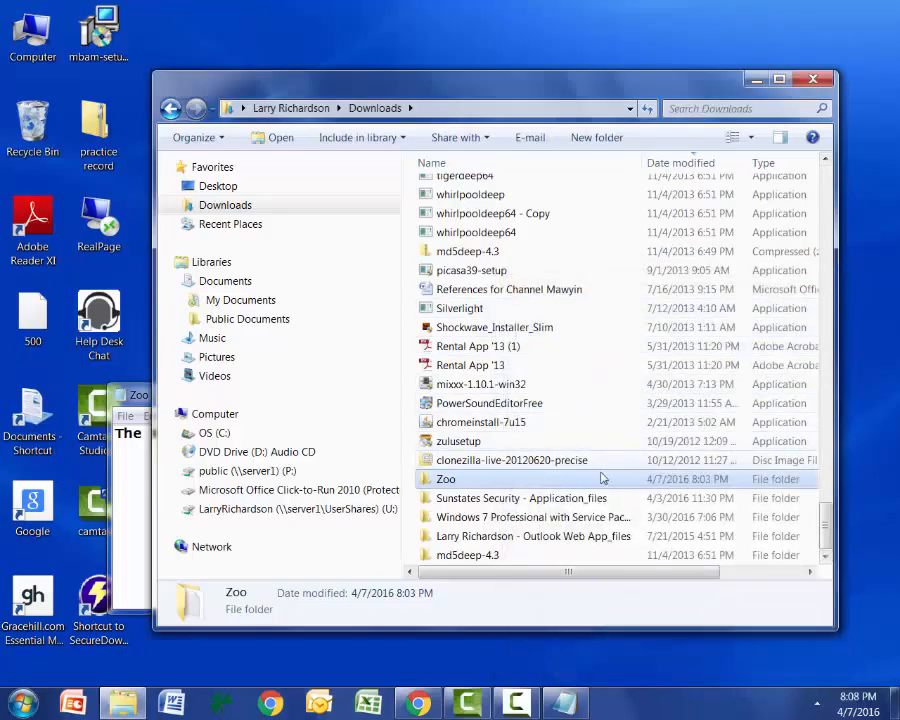
Add Everyone to the people the Zoo folder is shared with on the network, from the folder's sharing properties.
right_click(604, 478)
click(622, 466)
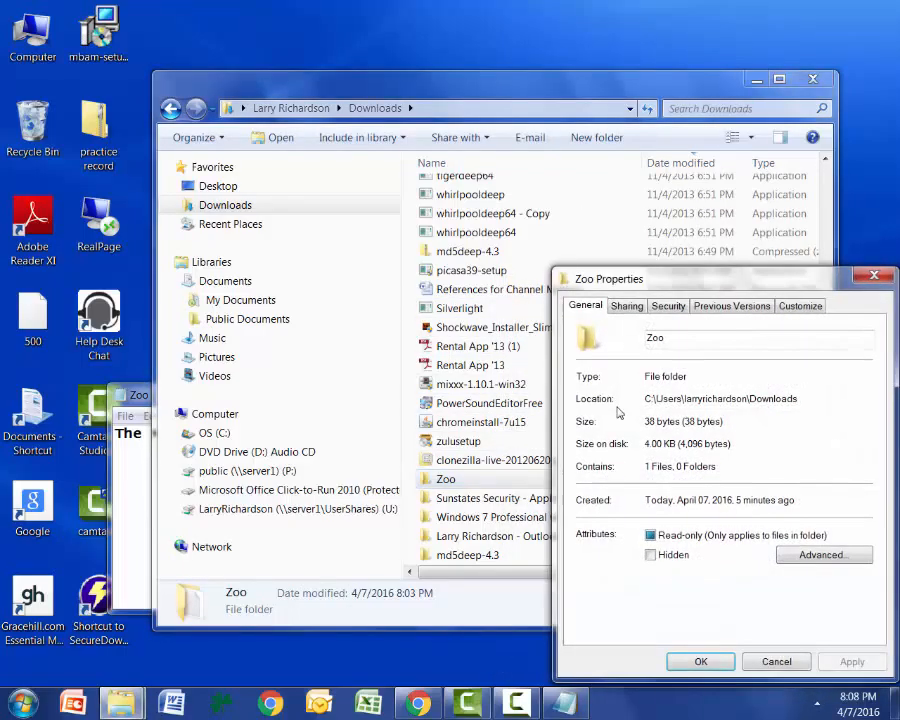
click(627, 305)
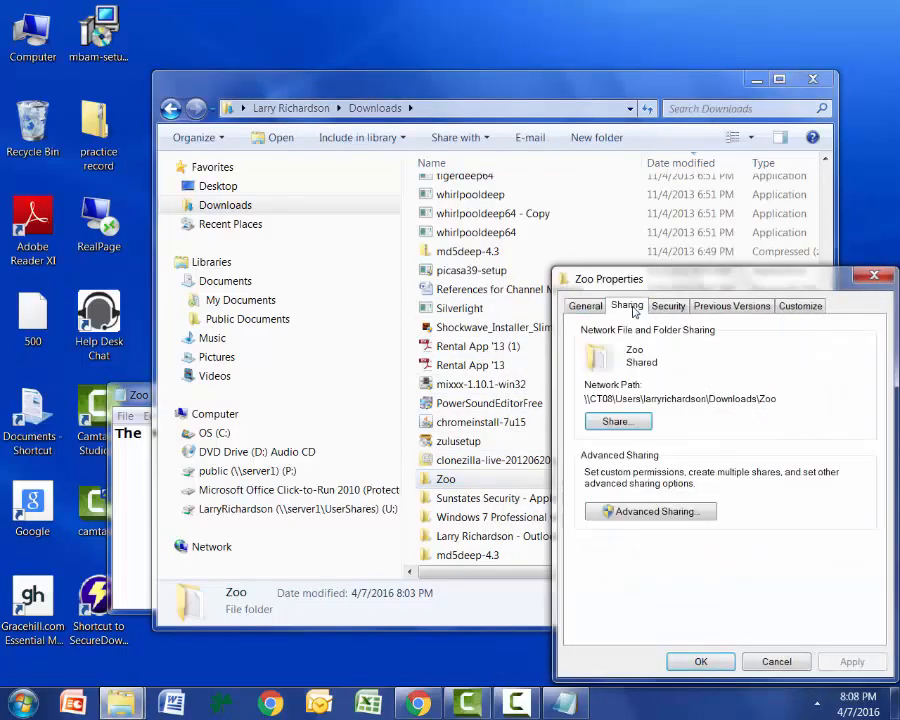
click(618, 422)
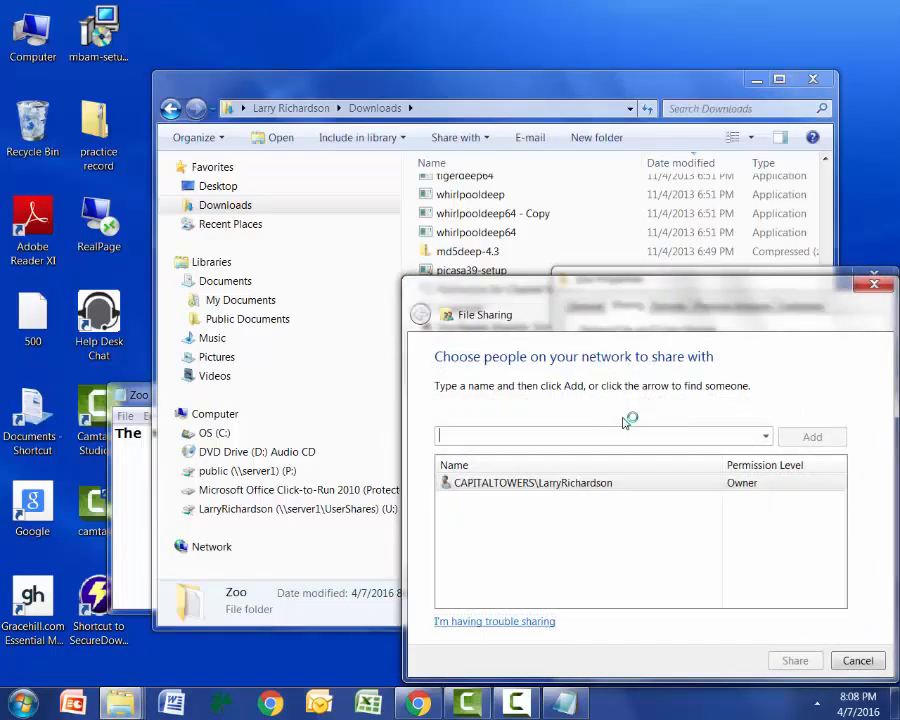
click(766, 437)
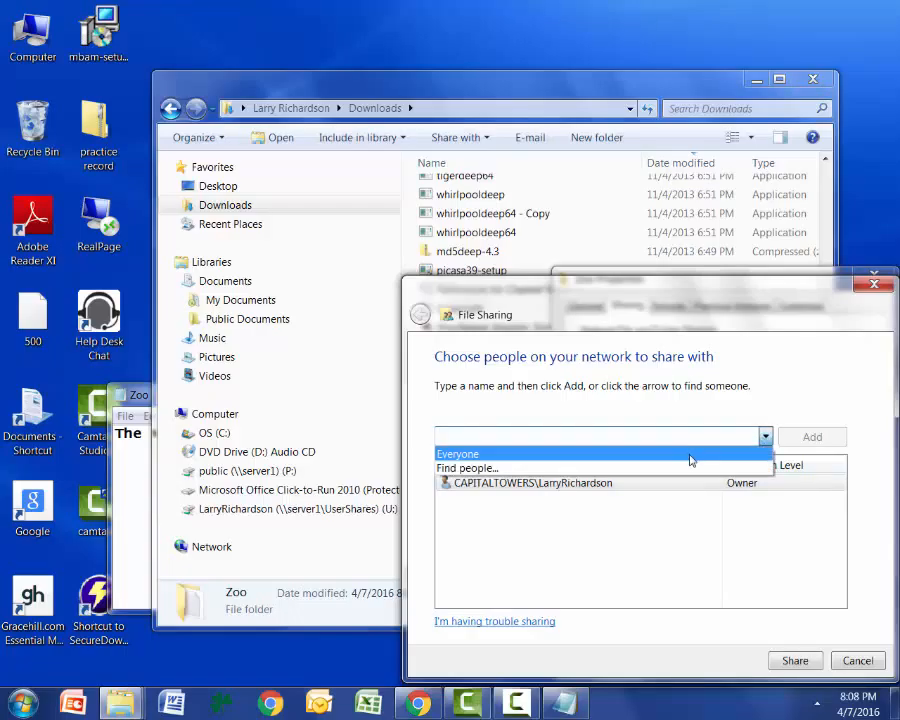
click(690, 457)
click(808, 436)
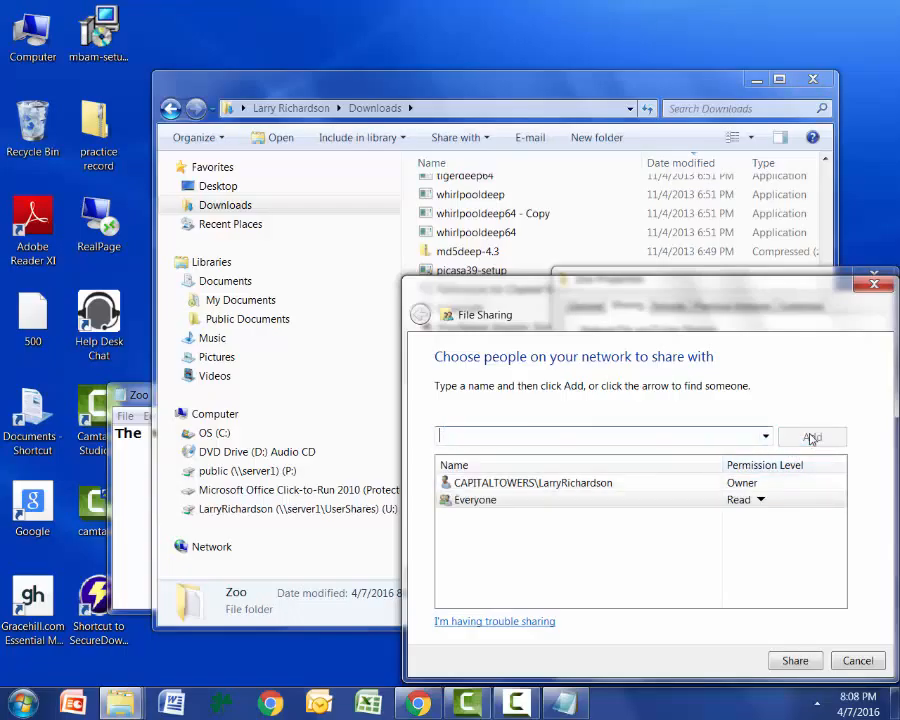
Give Everyone the Read/Write permission level, share the Zoo folder, and close the sharing and properties dialogs.
click(761, 500)
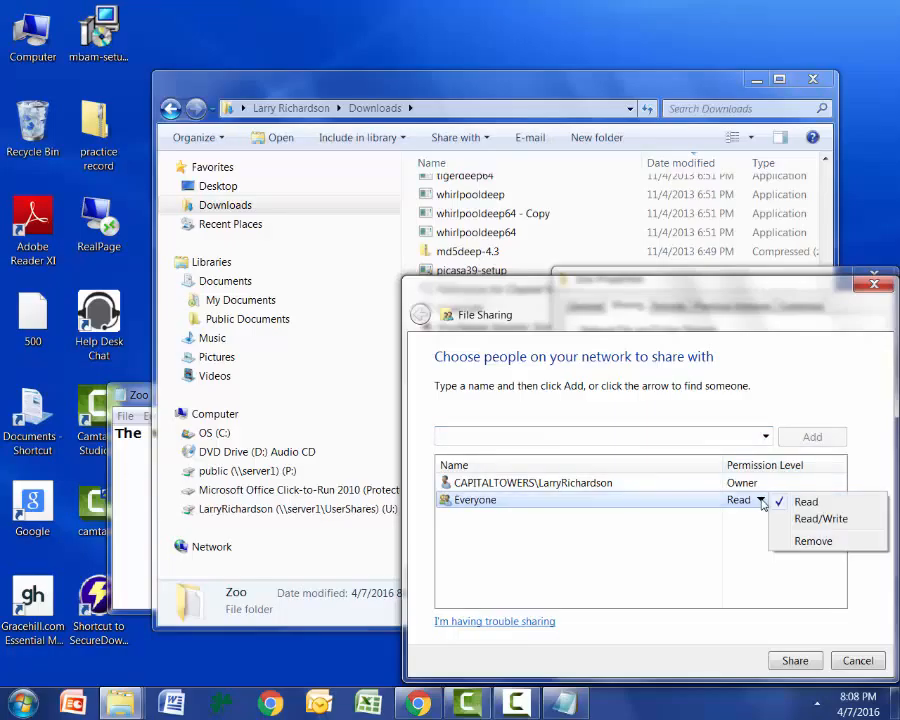
click(803, 520)
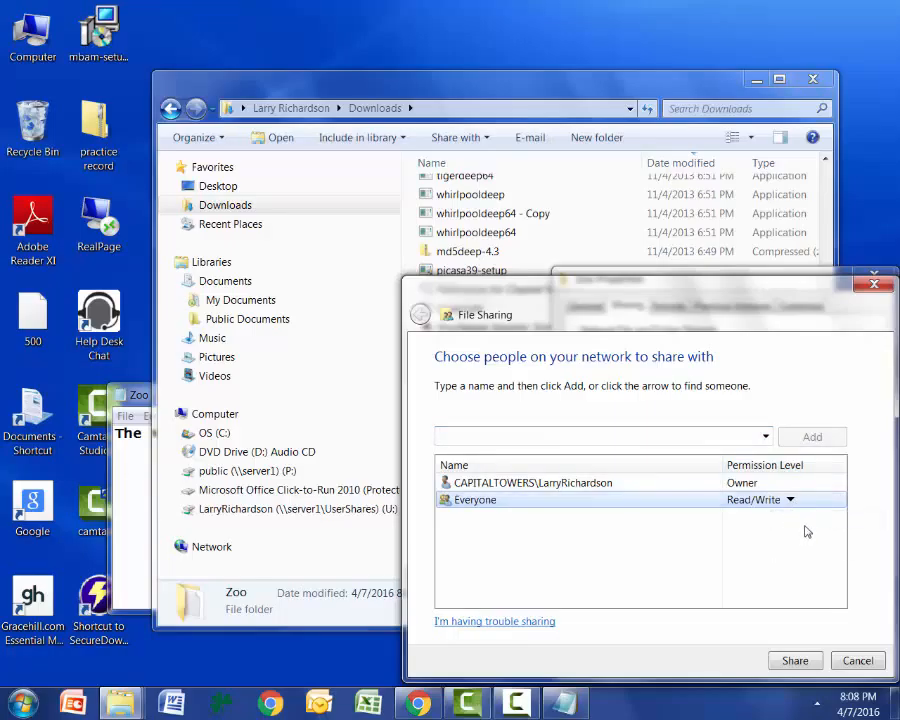
click(788, 661)
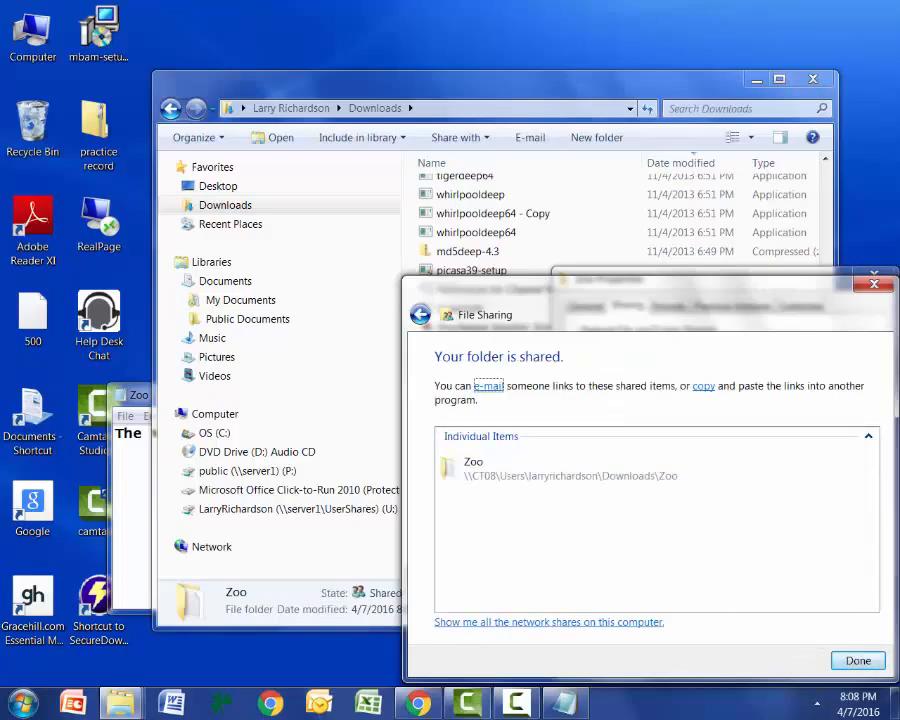
click(873, 286)
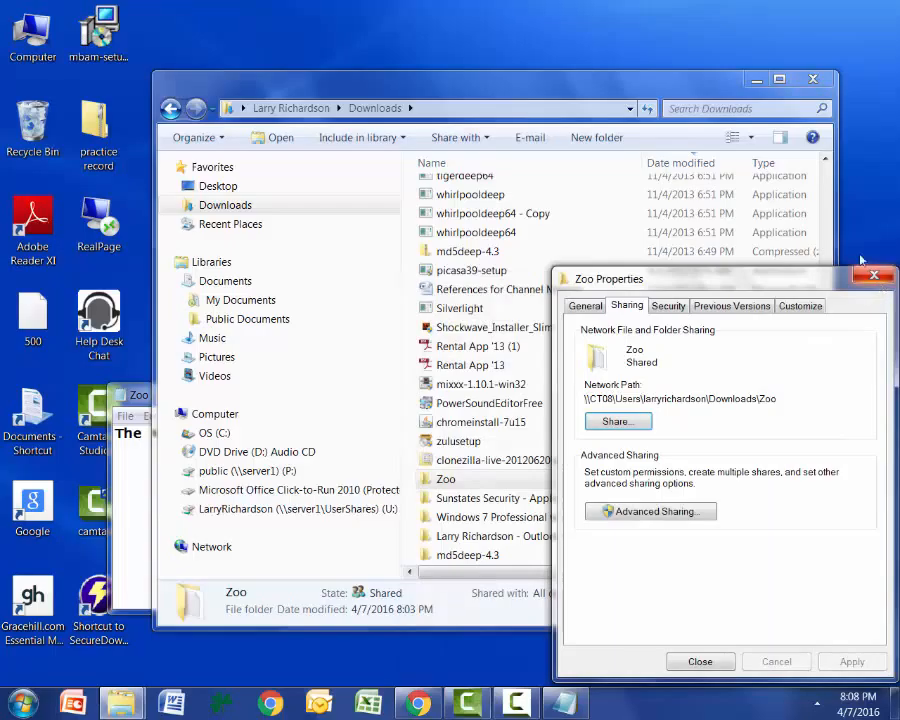
click(873, 277)
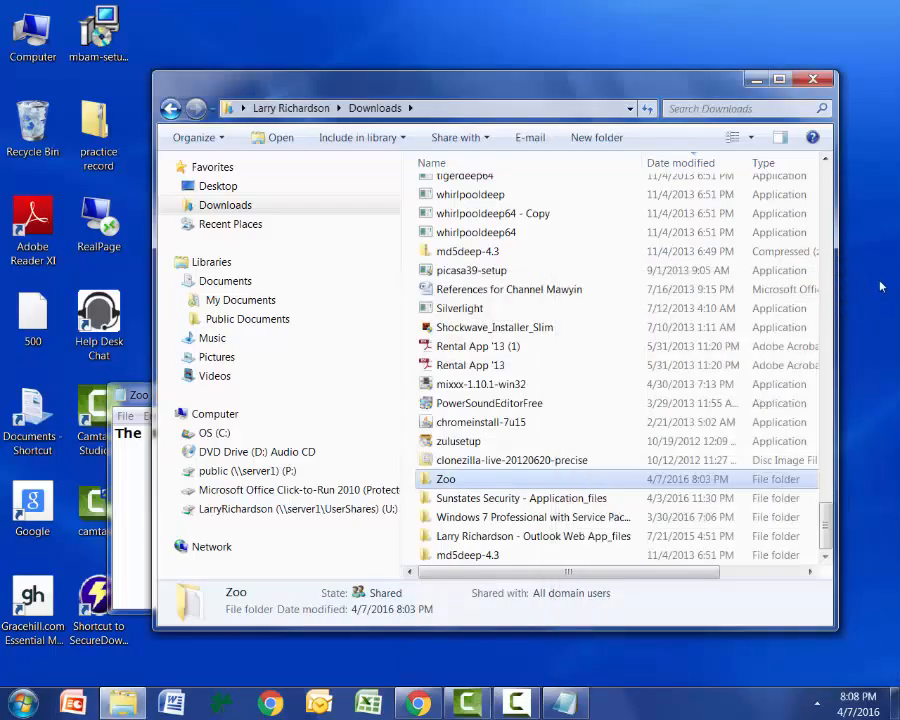